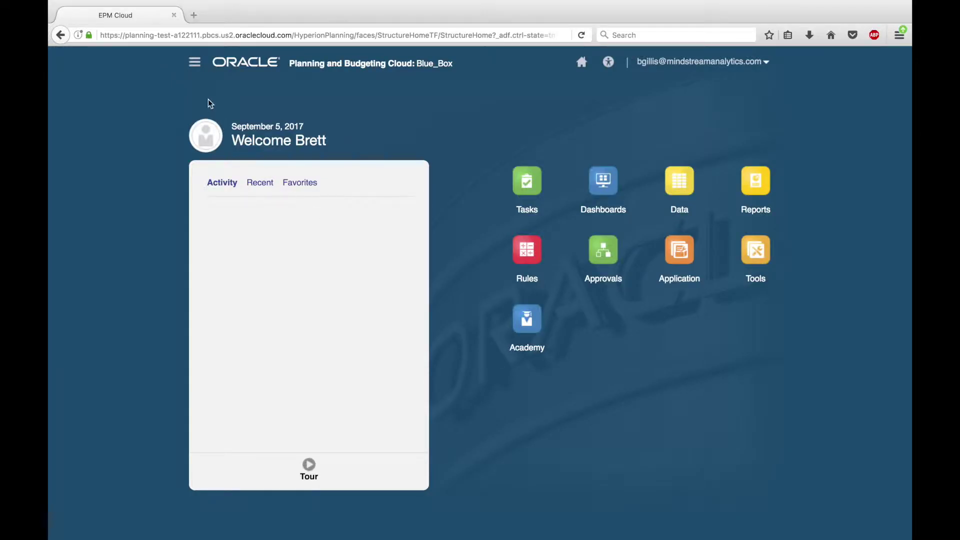
Step: Open the Navigator menu over the home page to see all application areas
{"action": "left_click", "coordinate": [200, 61]}
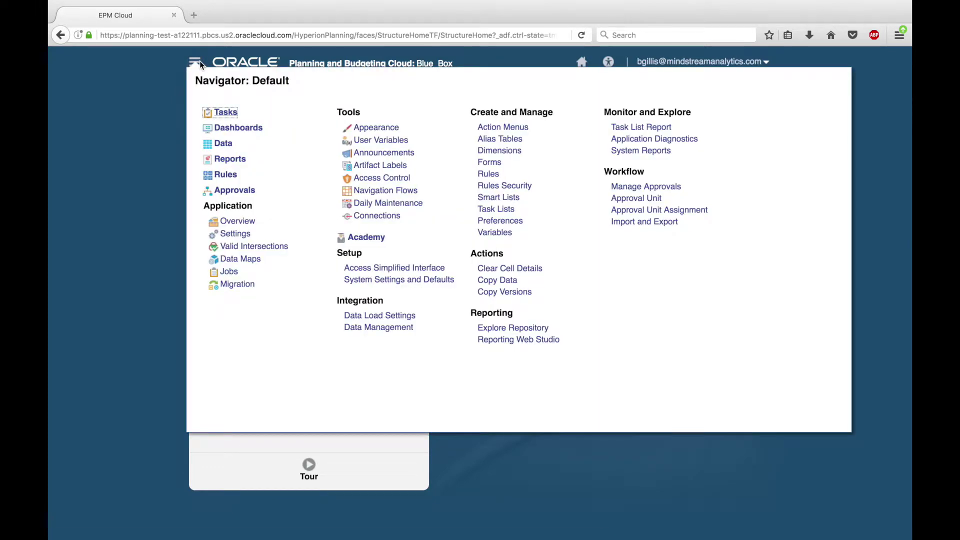
Step: Create a new data map on the Data Maps page named 'Sample Data Maps'
{"action": "left_click", "coordinate": [250, 261]}
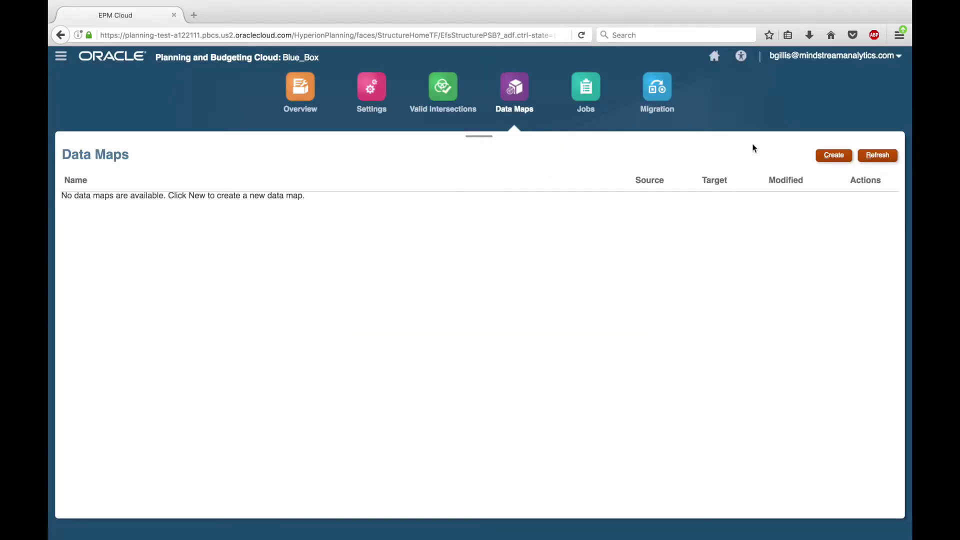
{"action": "left_click", "coordinate": [834, 155]}
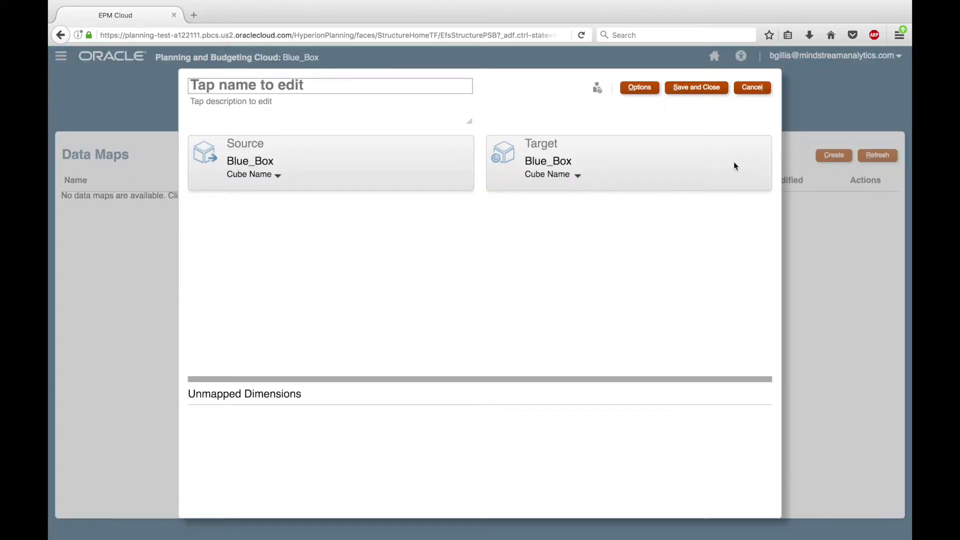
{"action": "left_click", "coordinate": [392, 91]}
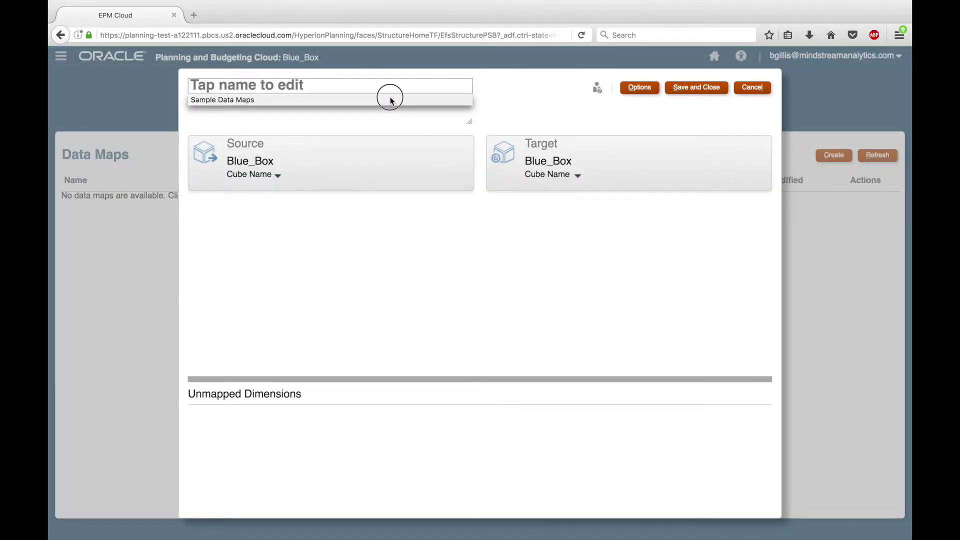
{"action": "left_click", "coordinate": [391, 100]}
{"action": "left_click", "coordinate": [274, 177]}
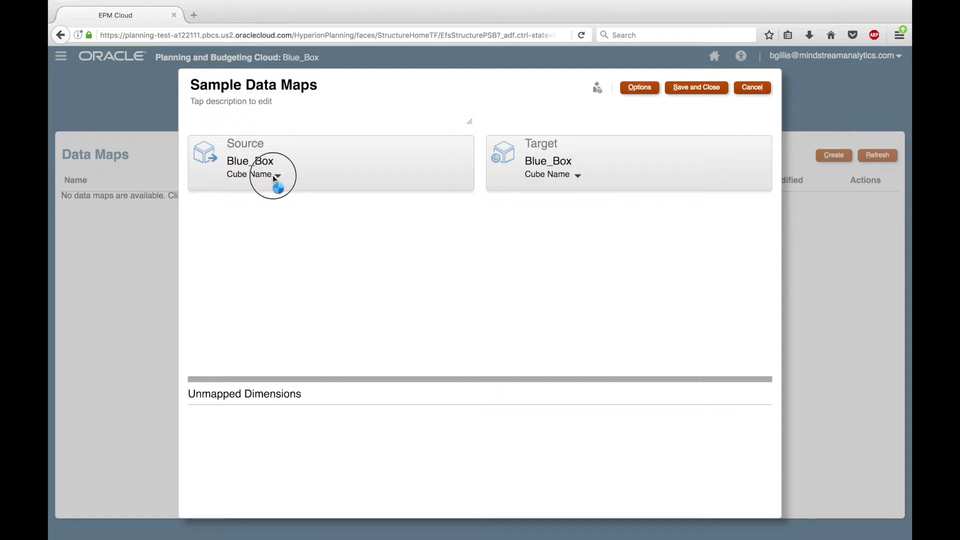
Step: Set the data map's source cube to RevDir and target cube to PnLRpt
{"action": "left_click", "coordinate": [277, 176]}
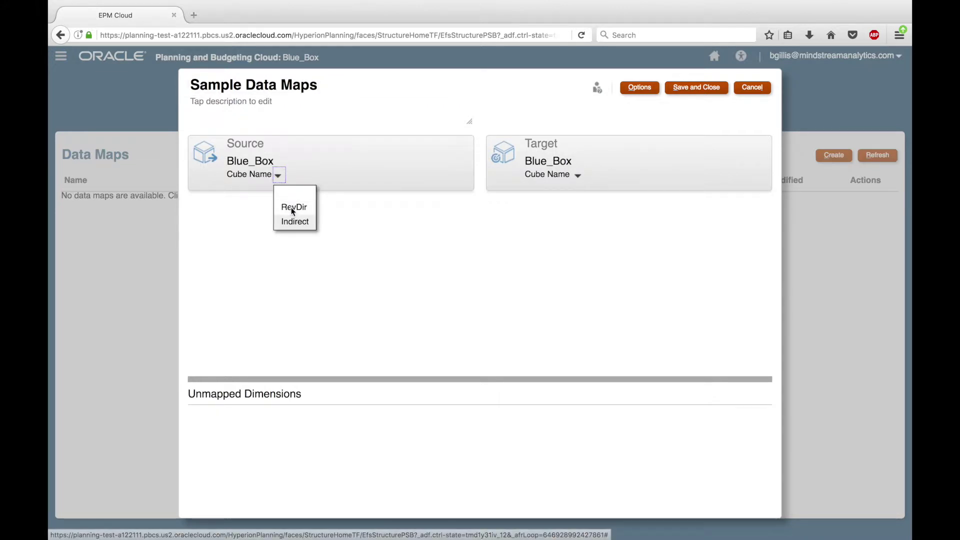
{"action": "left_click", "coordinate": [293, 209]}
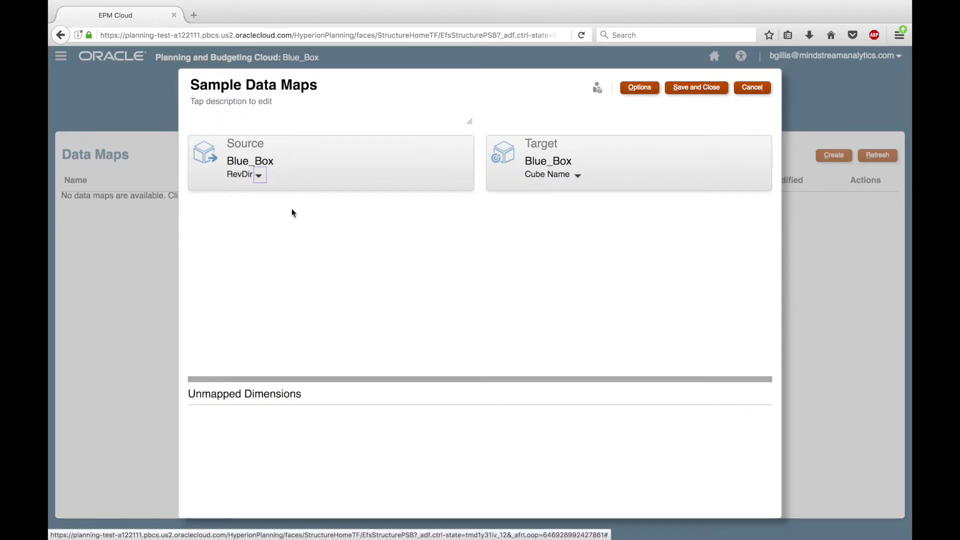
{"action": "left_click", "coordinate": [577, 176]}
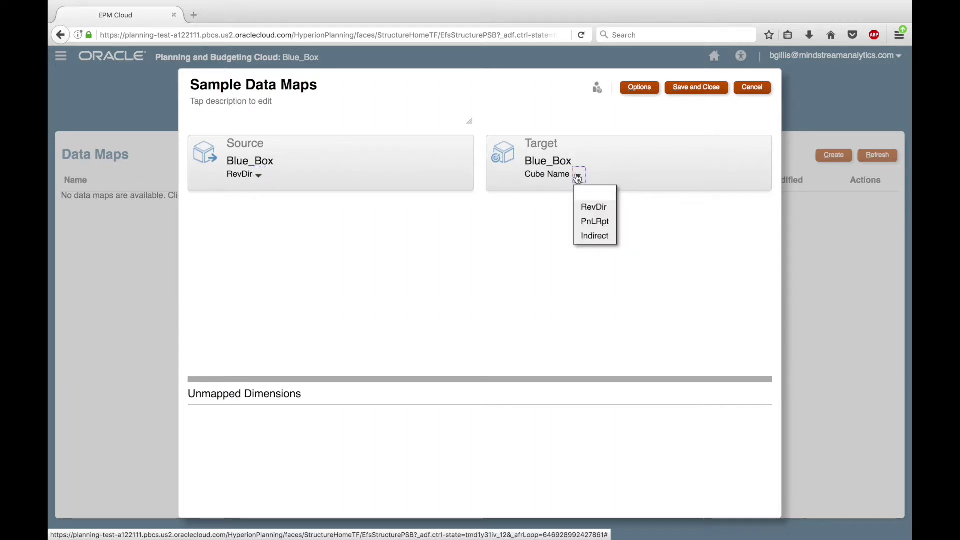
{"action": "left_click", "coordinate": [592, 224]}
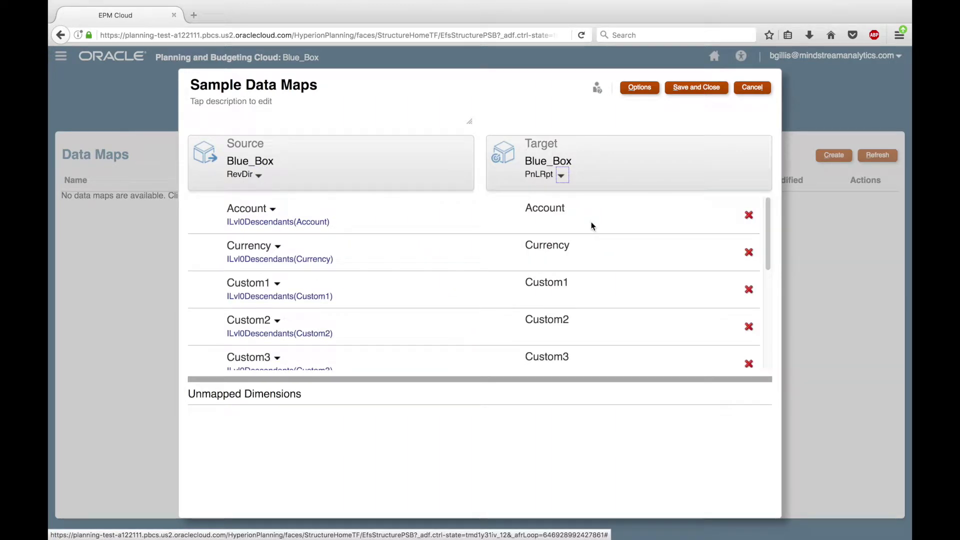
Step: Remove the default ILvl0Descendants(Account) selection from the source Account members
{"action": "left_click", "coordinate": [273, 209]}
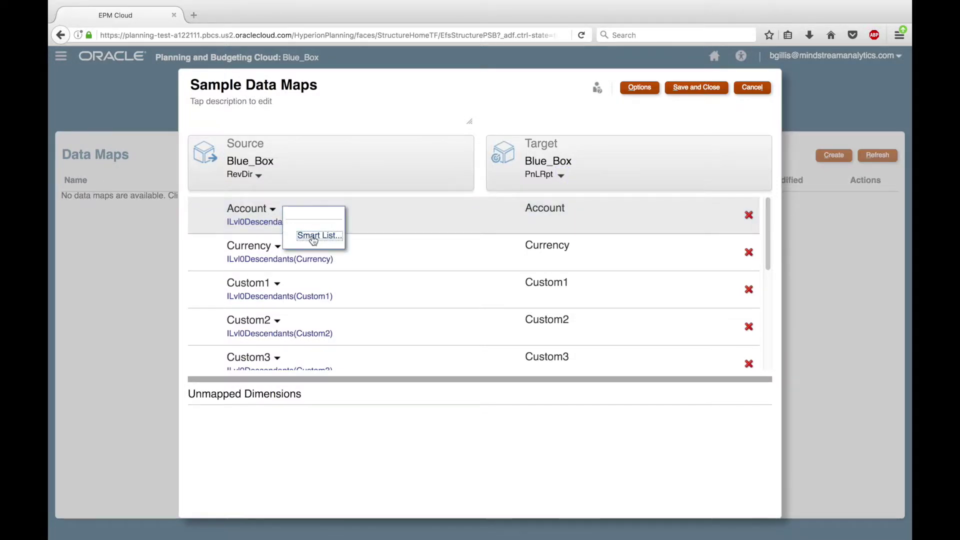
{"action": "left_click", "coordinate": [276, 217]}
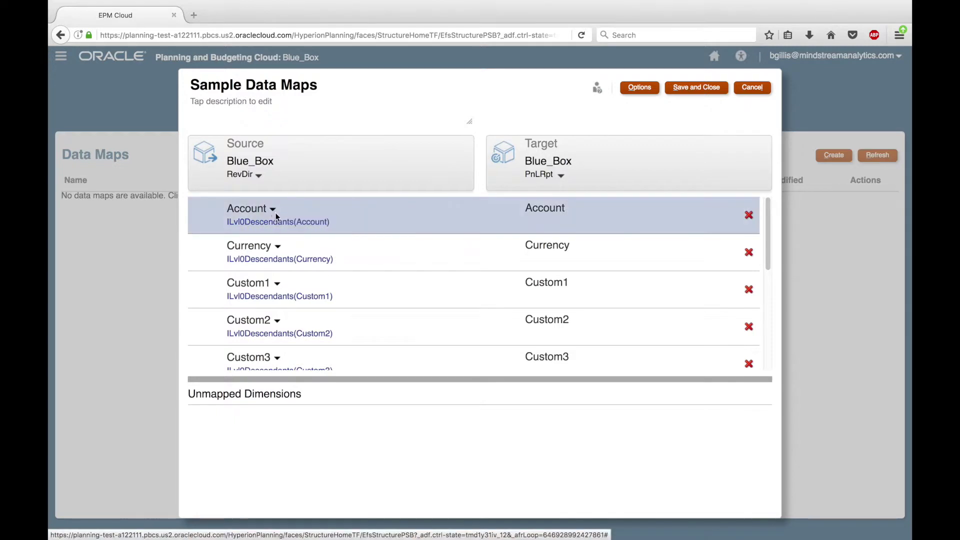
{"action": "left_click", "coordinate": [277, 221]}
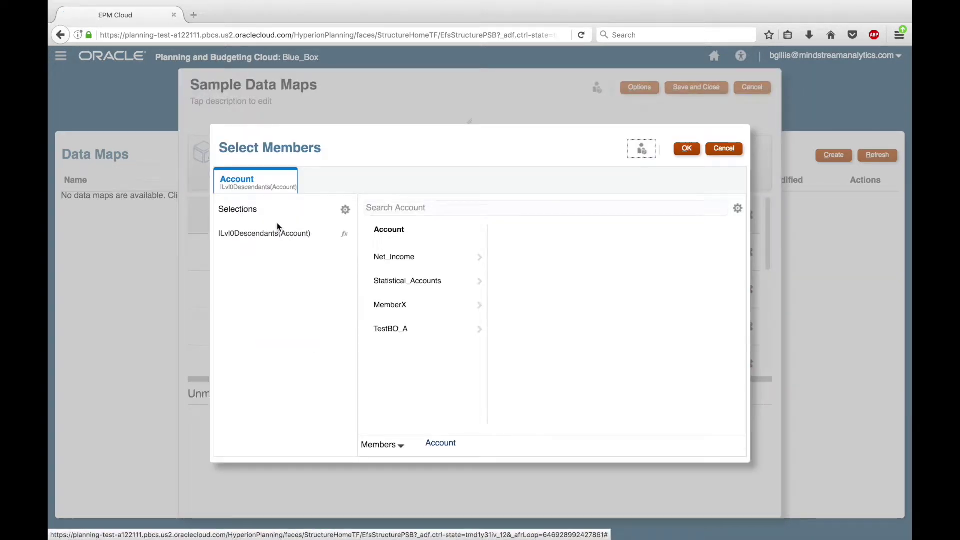
{"action": "left_click", "coordinate": [281, 233]}
{"action": "left_click", "coordinate": [345, 210]}
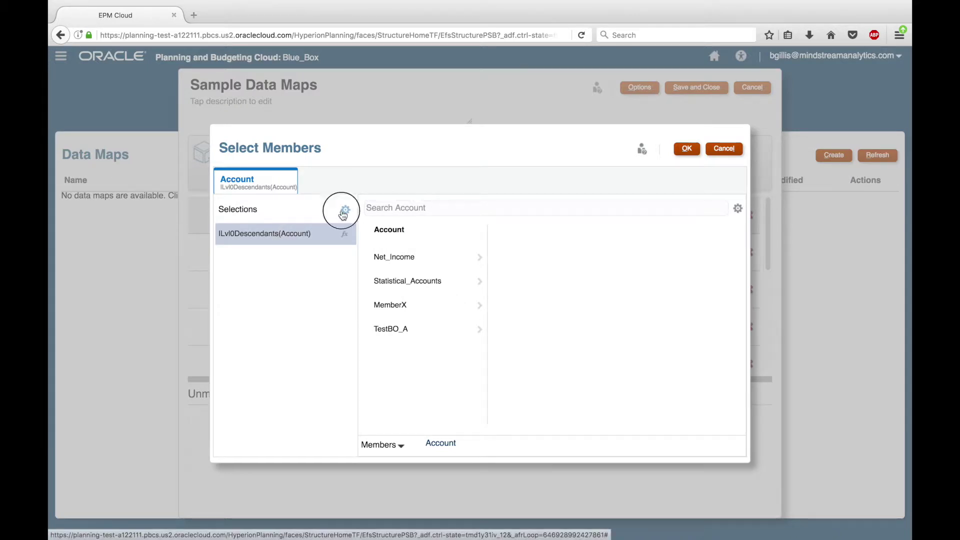
{"action": "left_click", "coordinate": [324, 224]}
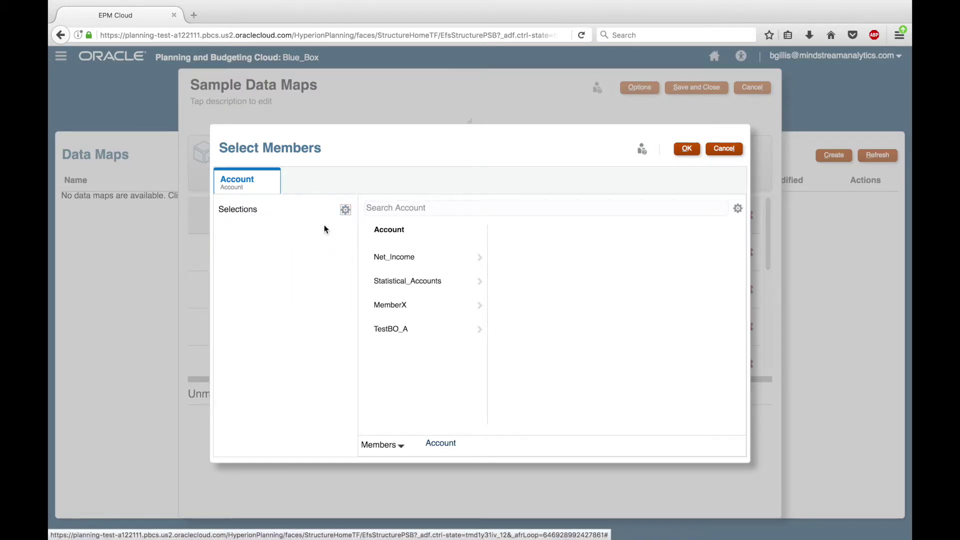
Step: Select only the Level 0 Descendants of Net_Income for Account and confirm
{"action": "left_click", "coordinate": [375, 264]}
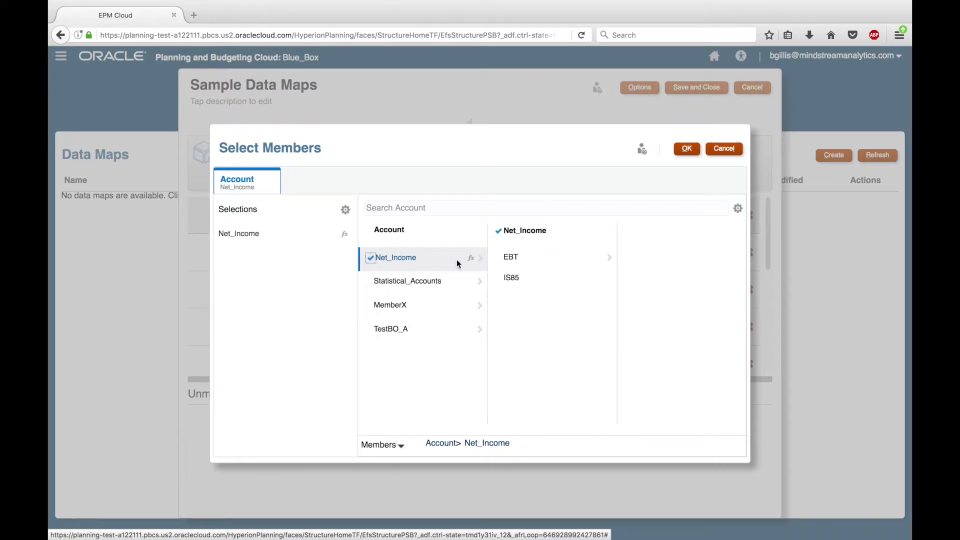
{"action": "left_click", "coordinate": [472, 262]}
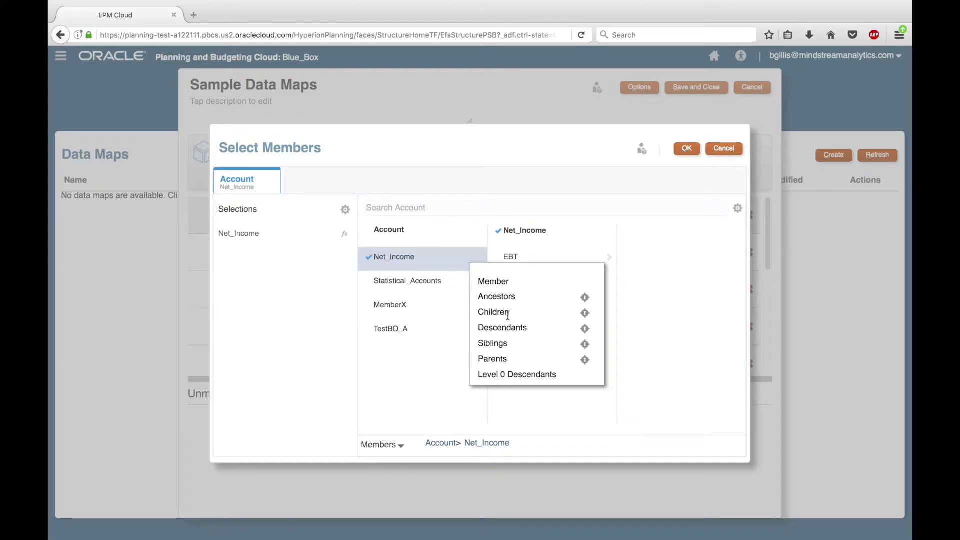
{"action": "left_click", "coordinate": [502, 375]}
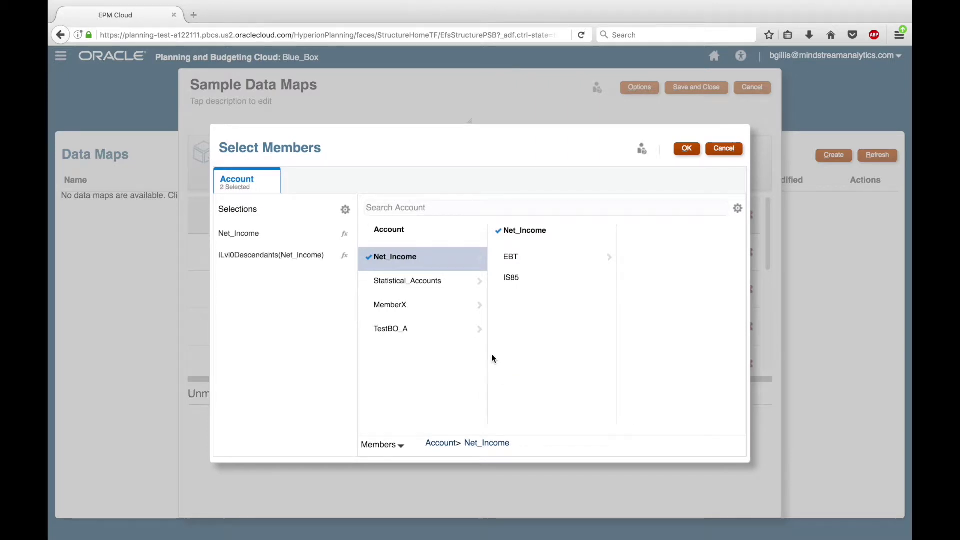
{"action": "left_click", "coordinate": [320, 230]}
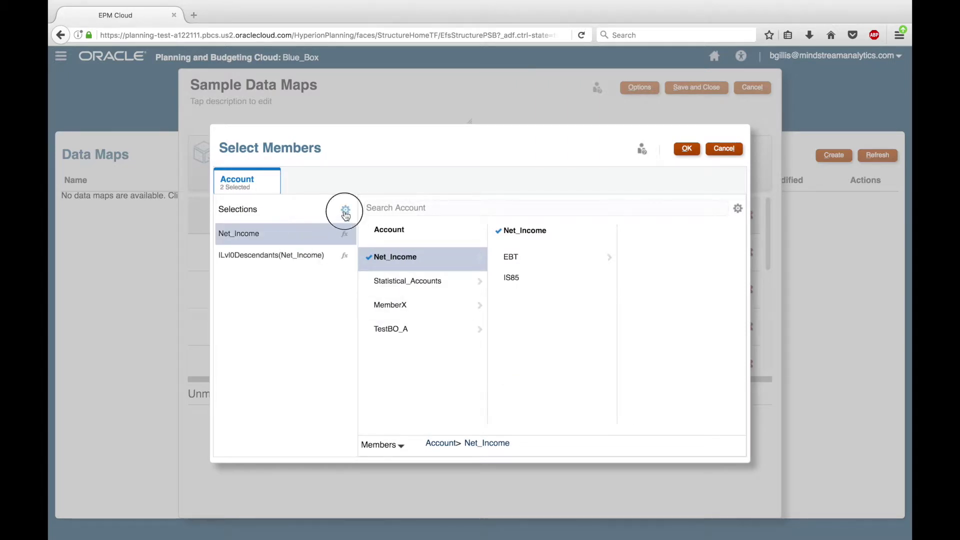
{"action": "left_click", "coordinate": [346, 209]}
{"action": "left_click", "coordinate": [333, 221]}
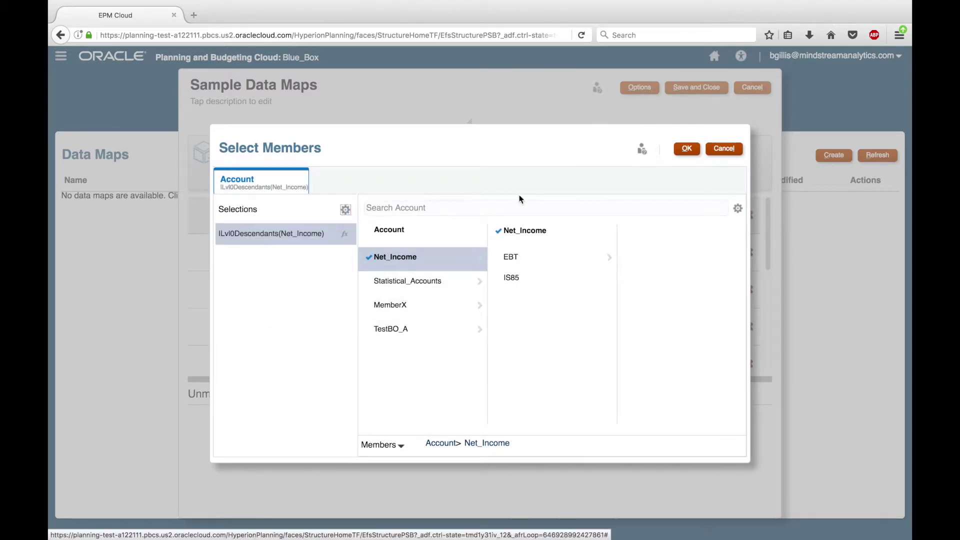
{"action": "left_click", "coordinate": [678, 149]}
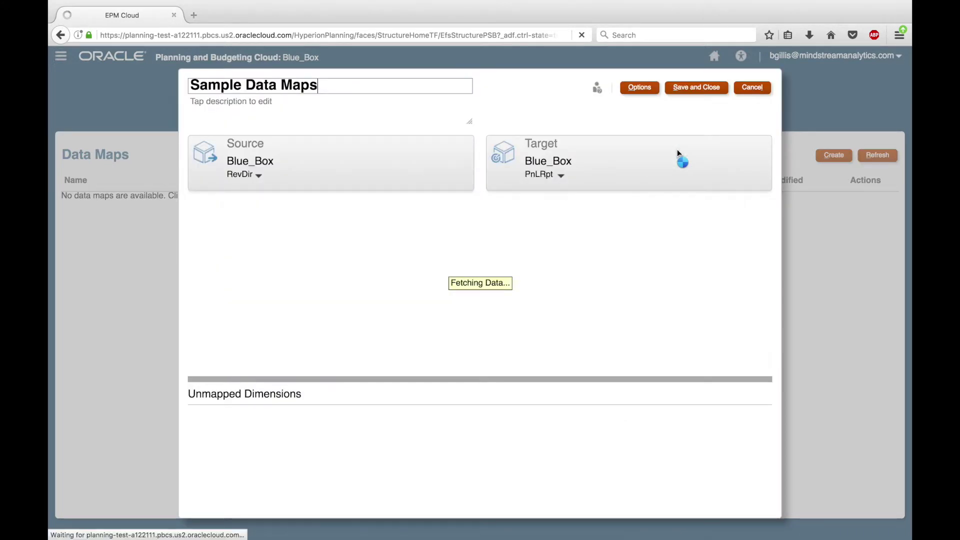
Step: Replace Scenario's ILvl0Descendants(Scenario) selection with the &DataMapsScenario substitution variable
{"action": "left_click_drag", "start_coordinate": [766, 208], "coordinate": [768, 305]}
{"action": "left_click", "coordinate": [272, 284]}
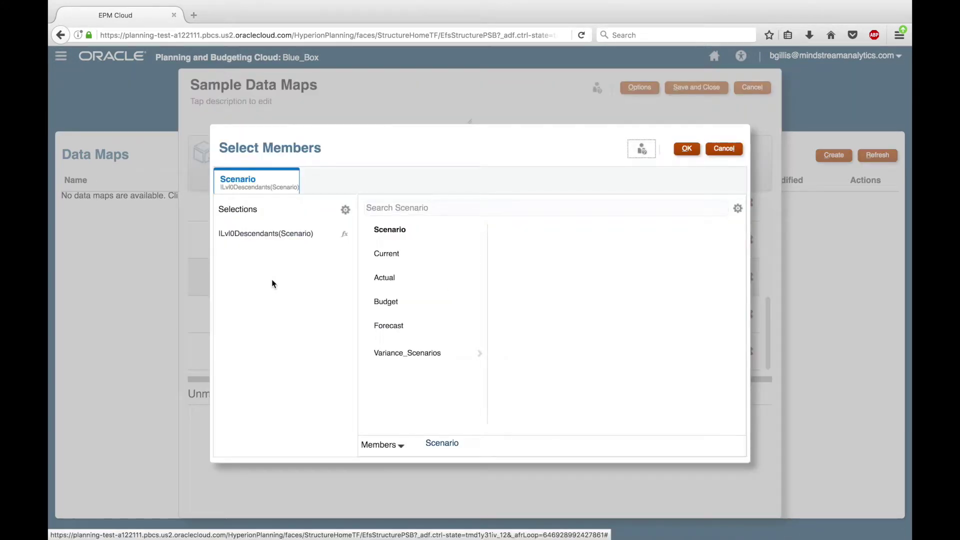
{"action": "left_click", "coordinate": [401, 446]}
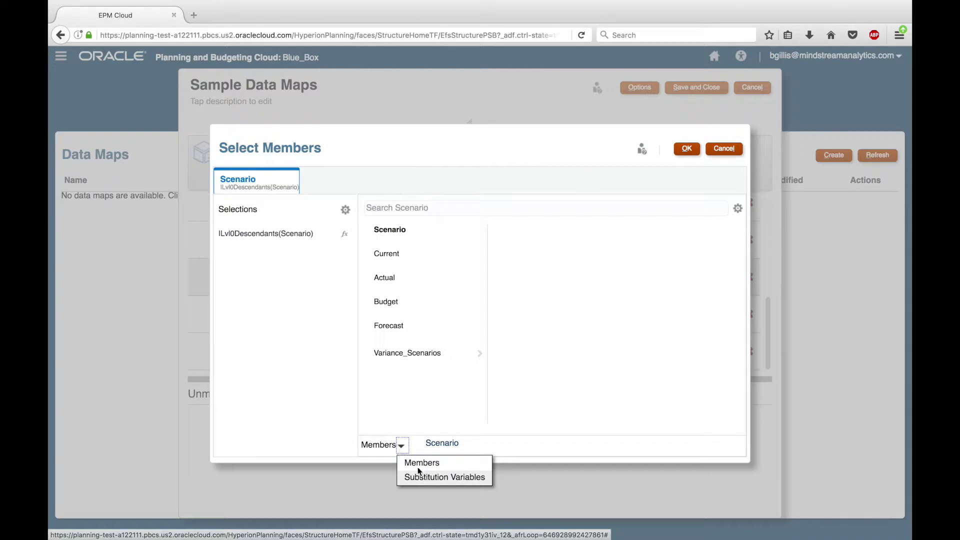
{"action": "left_click", "coordinate": [425, 477]}
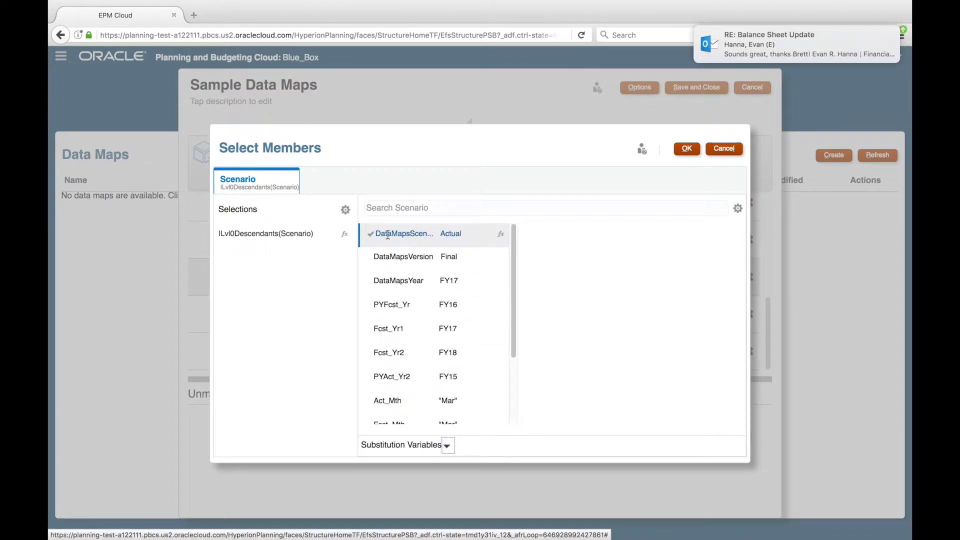
{"action": "left_click", "coordinate": [371, 235]}
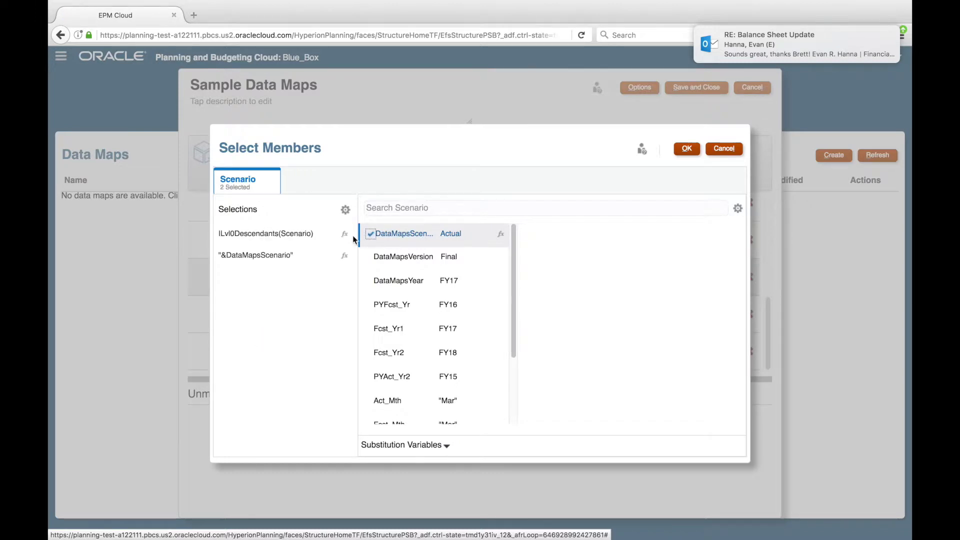
{"action": "left_click", "coordinate": [290, 233]}
{"action": "left_click", "coordinate": [346, 210]}
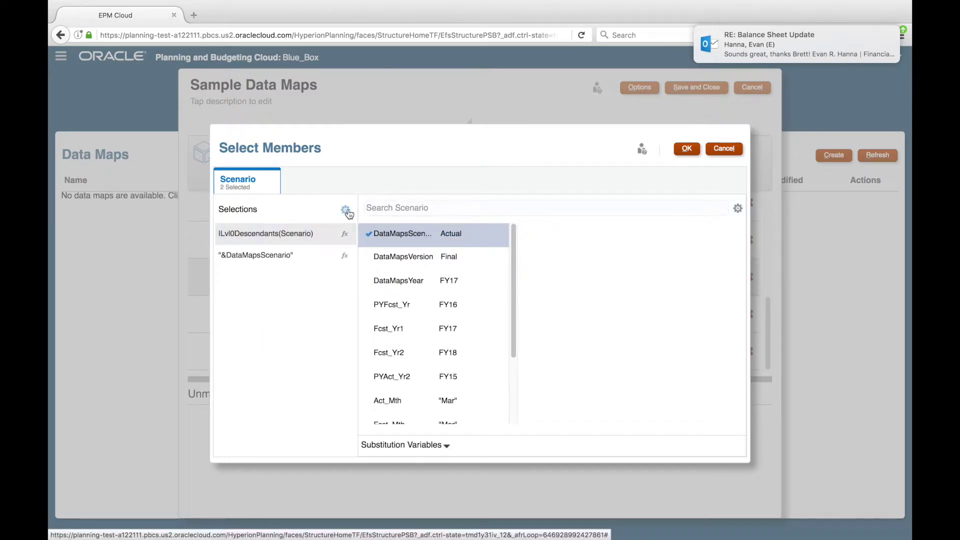
{"action": "left_click", "coordinate": [327, 224]}
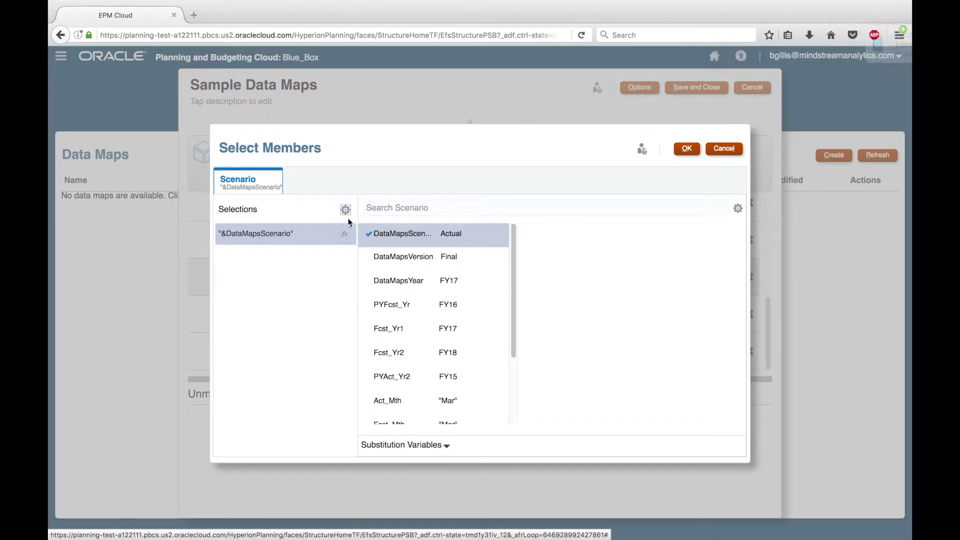
{"action": "left_click", "coordinate": [686, 149]}
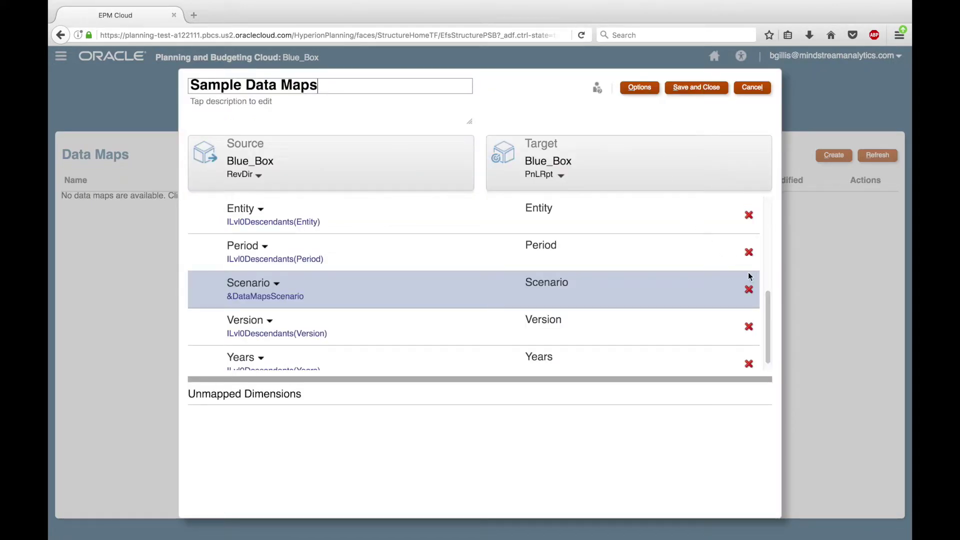
{"action": "left_click", "coordinate": [766, 299]}
Step: Unmap Custom1 and set its source to Total_Source, removing the level-0 descendants selection
{"action": "left_click_drag", "start_coordinate": [767, 299], "coordinate": [765, 248]}
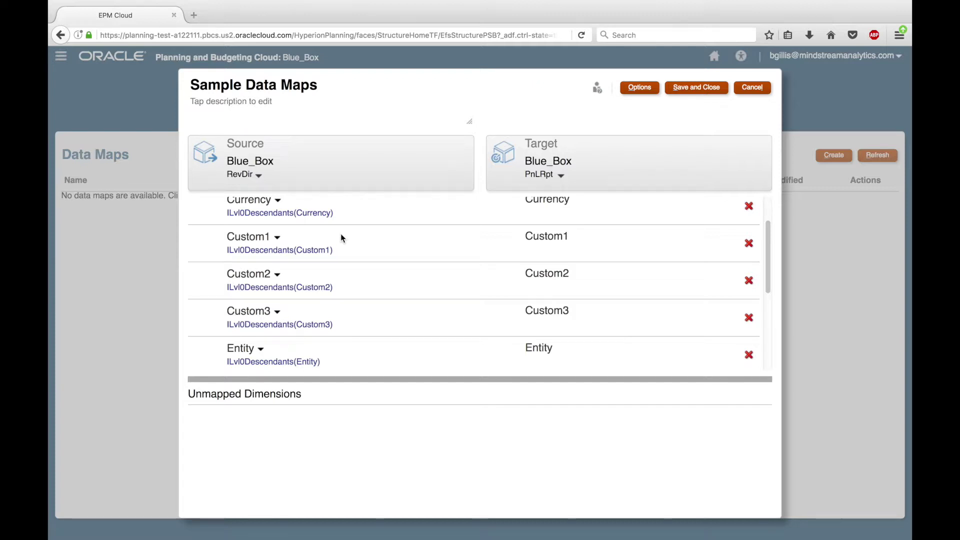
{"action": "left_click", "coordinate": [748, 244]}
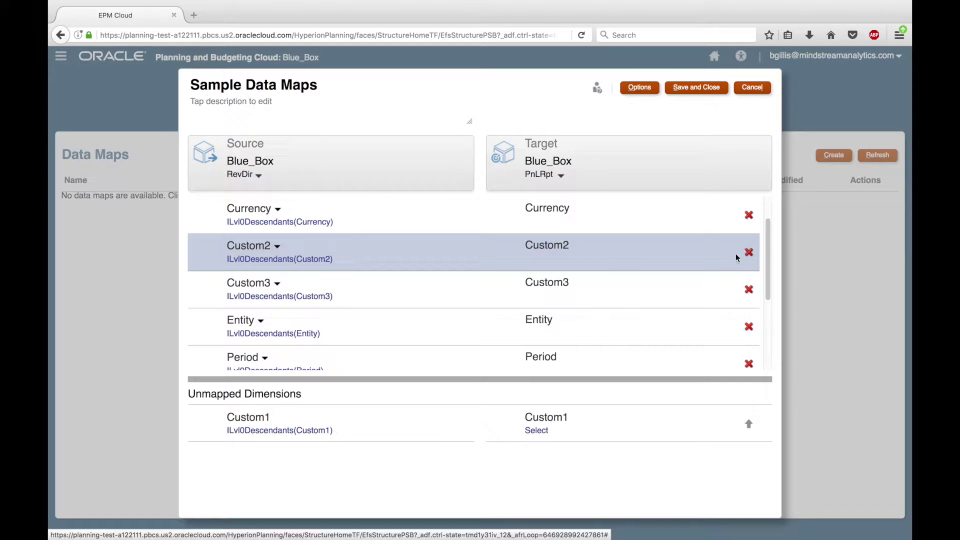
{"action": "left_click", "coordinate": [288, 432]}
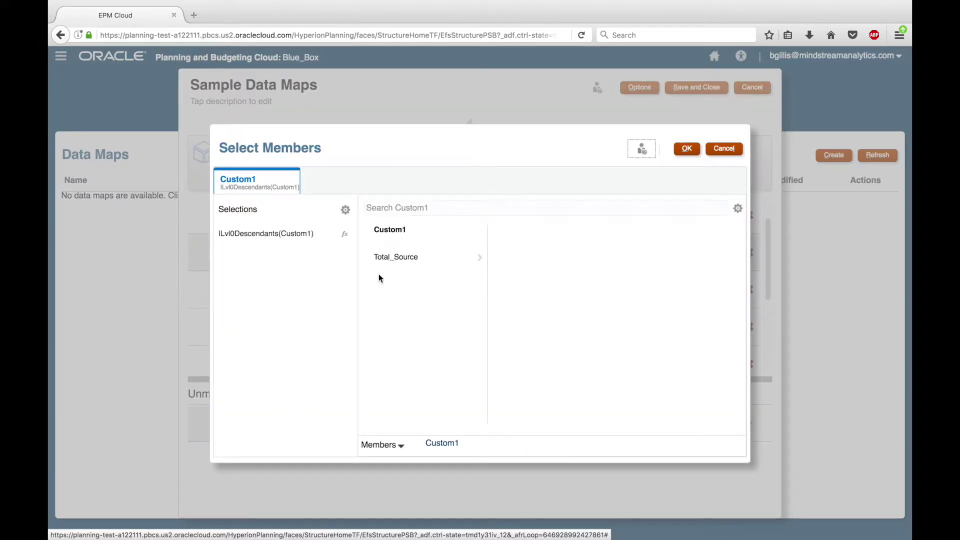
{"action": "left_click", "coordinate": [368, 257]}
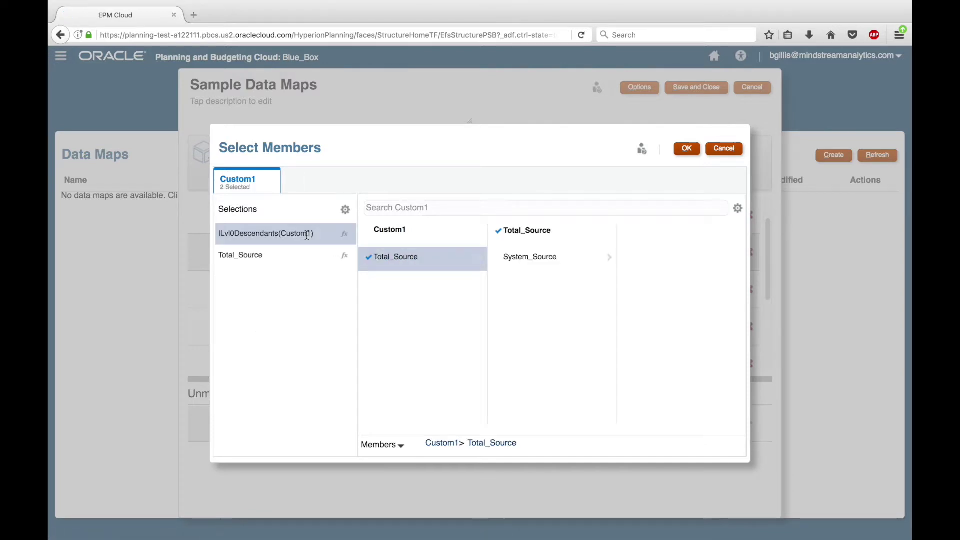
{"action": "left_click", "coordinate": [346, 210]}
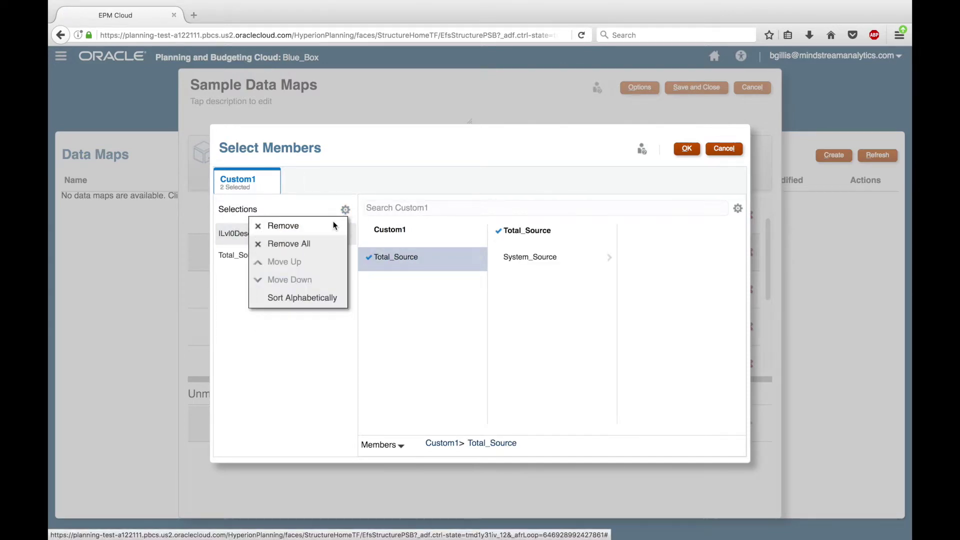
{"action": "left_click", "coordinate": [332, 223]}
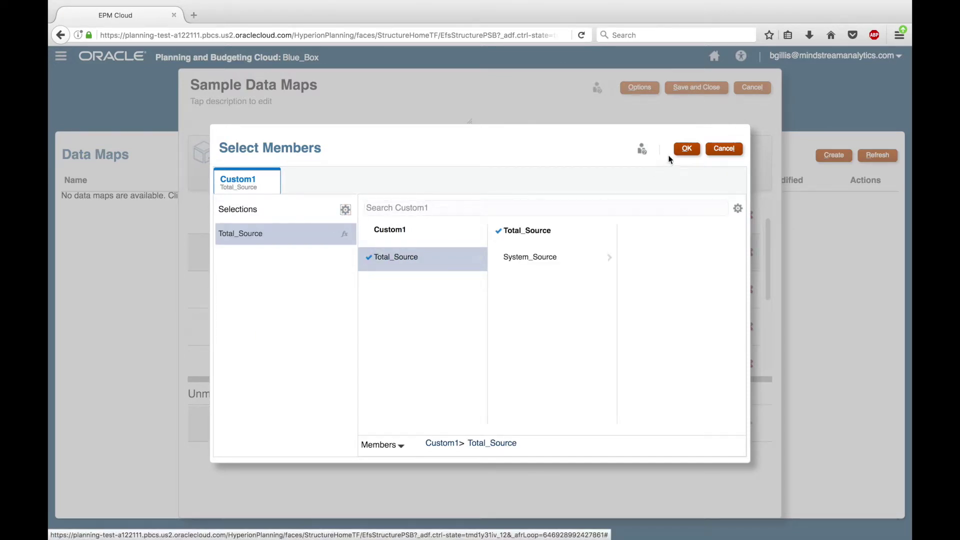
{"action": "left_click", "coordinate": [681, 150]}
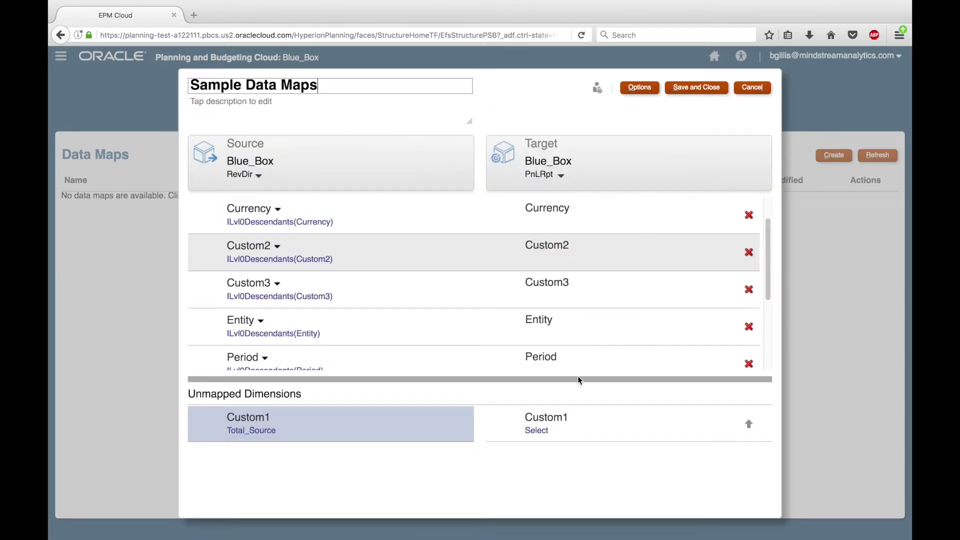
Step: Set the Custom1 target to RevDir under Total_Source > System_Source > Local_Sources > Oracle_Source
{"action": "left_click", "coordinate": [533, 430]}
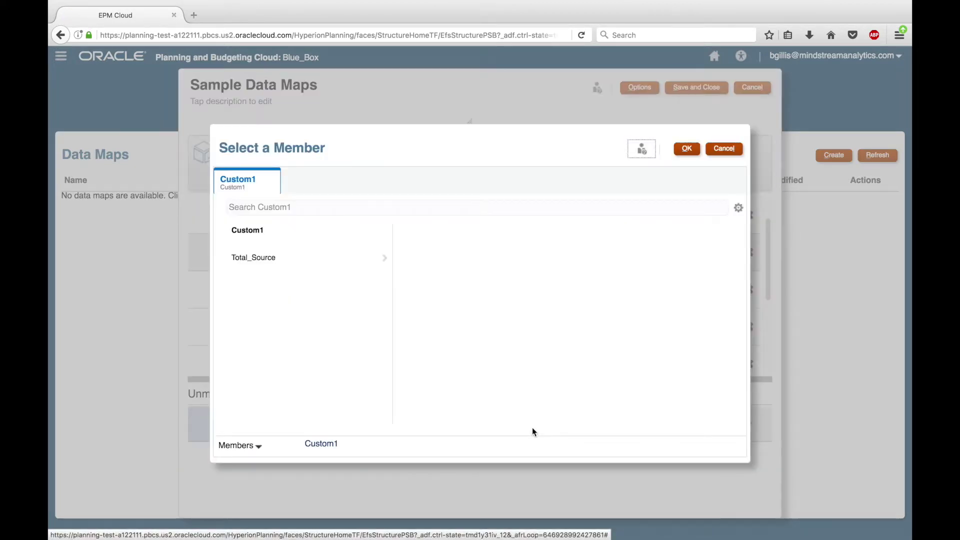
{"action": "left_click", "coordinate": [339, 259]}
{"action": "left_click", "coordinate": [467, 266]}
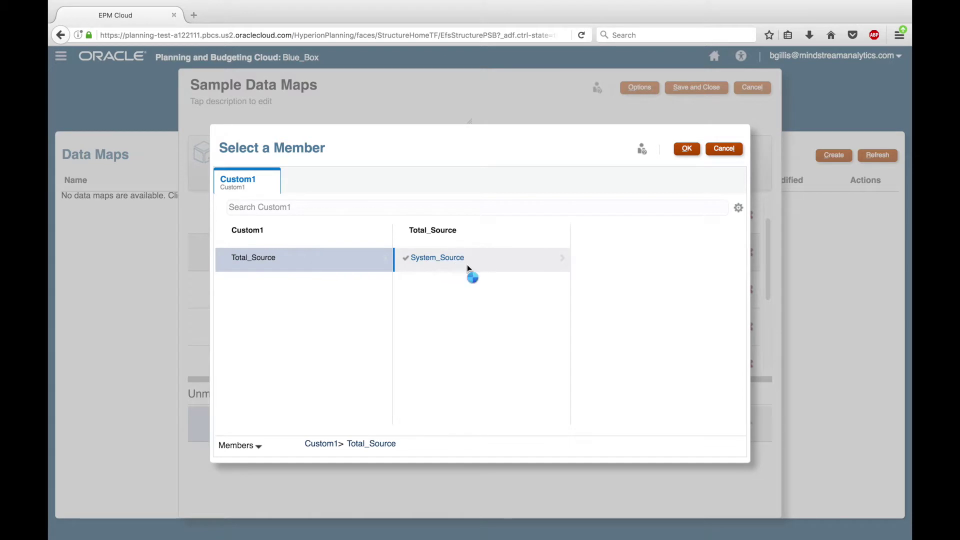
{"action": "left_click", "coordinate": [611, 254]}
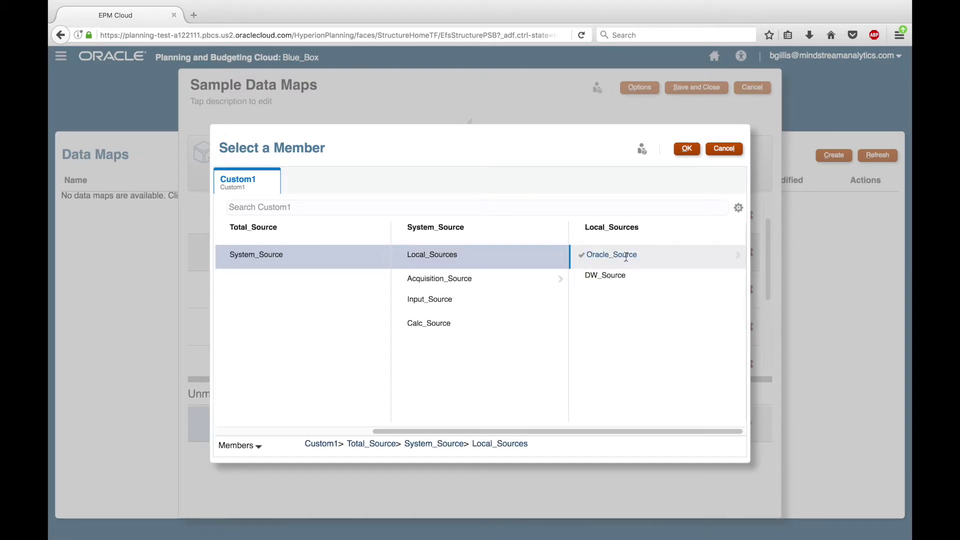
{"action": "left_click", "coordinate": [626, 256]}
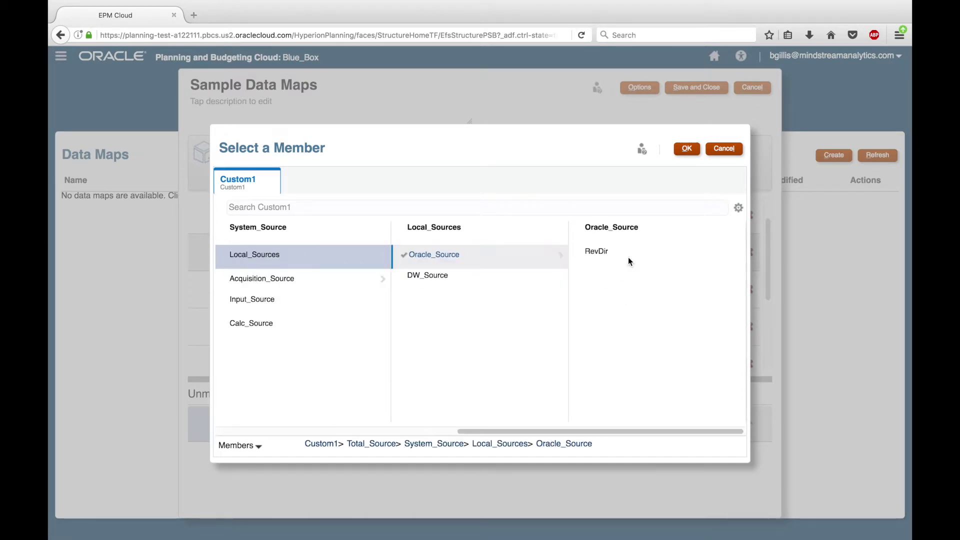
{"action": "left_click", "coordinate": [583, 254]}
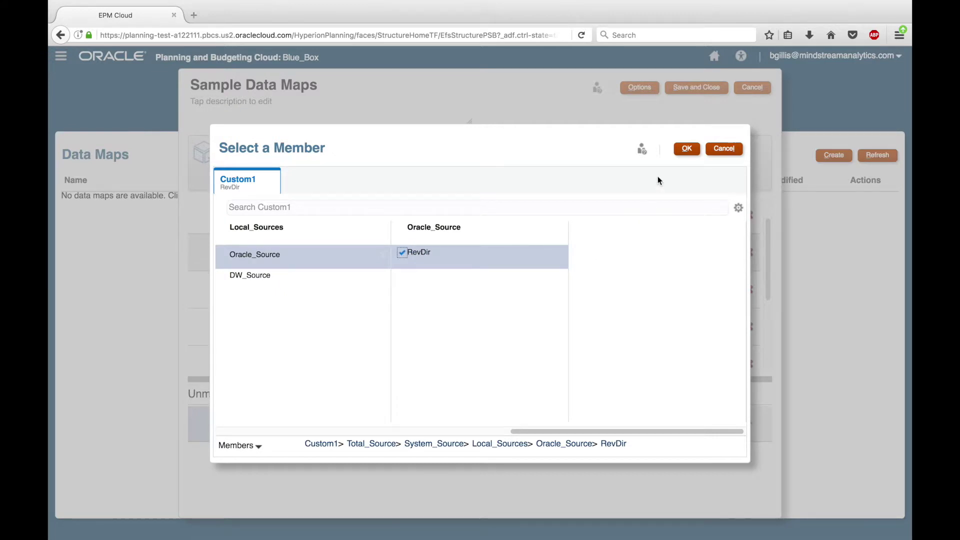
{"action": "left_click", "coordinate": [681, 148]}
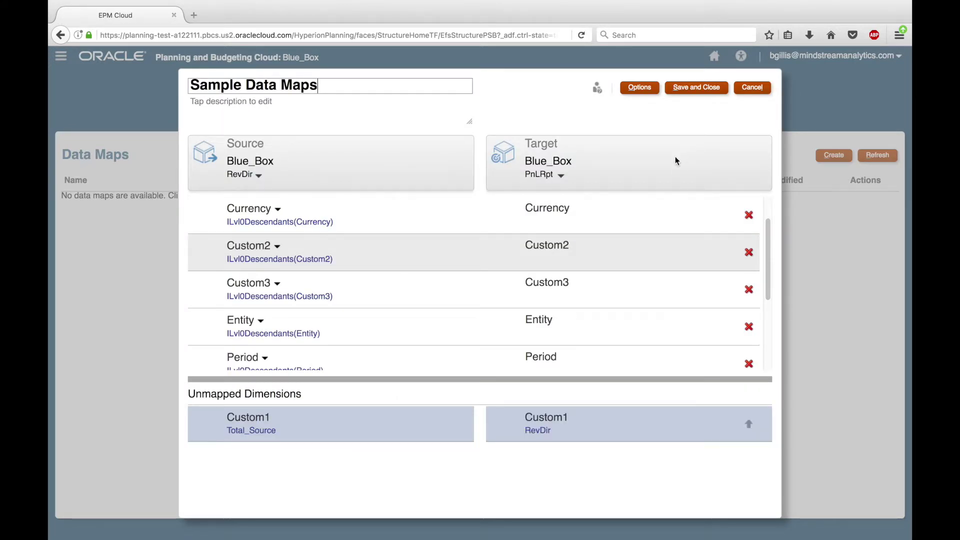
{"action": "left_click_drag", "start_coordinate": [766, 250], "coordinate": [764, 264]}
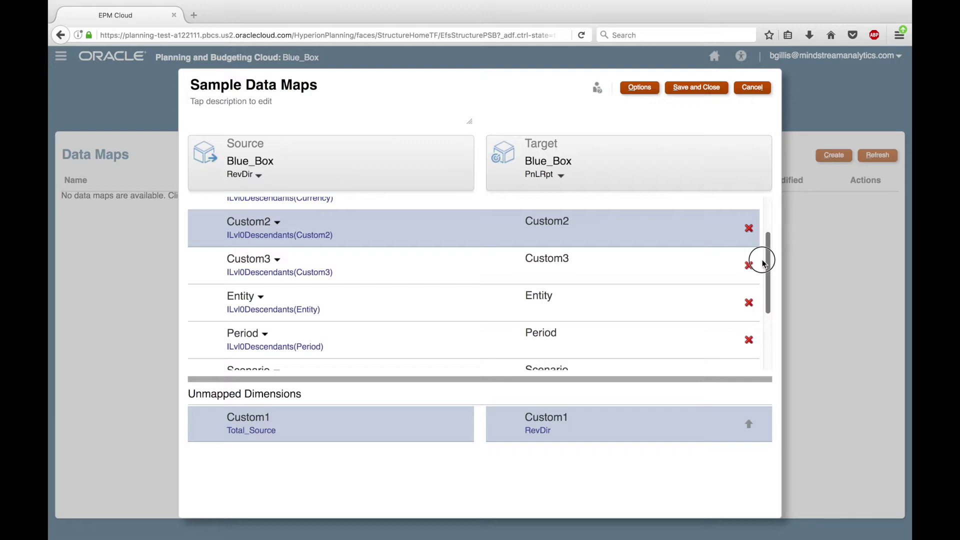
{"action": "left_click_drag", "start_coordinate": [764, 263], "coordinate": [405, 337]}
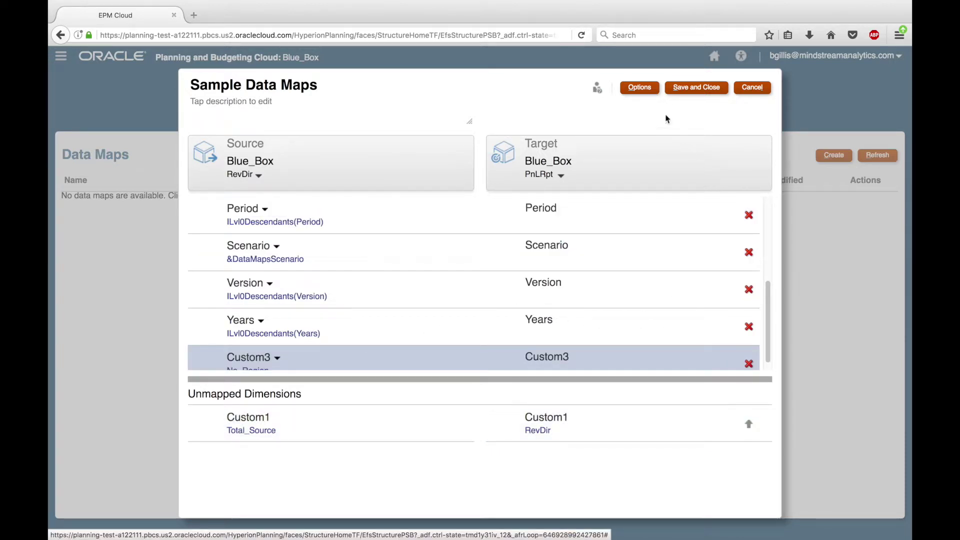
Step: Keep Account as the Smart List Dimension in Options, then save and close the data map
{"action": "left_click", "coordinate": [645, 90]}
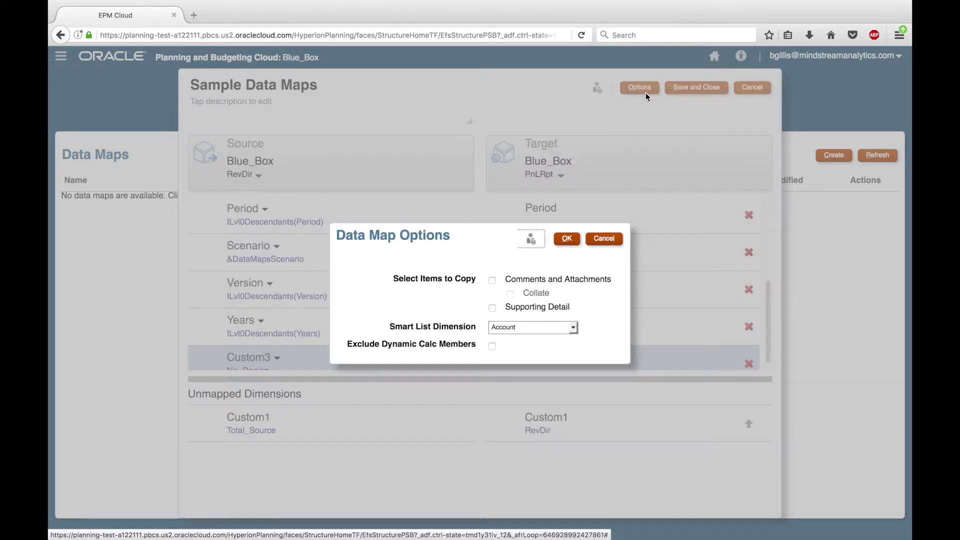
{"action": "left_click", "coordinate": [572, 327]}
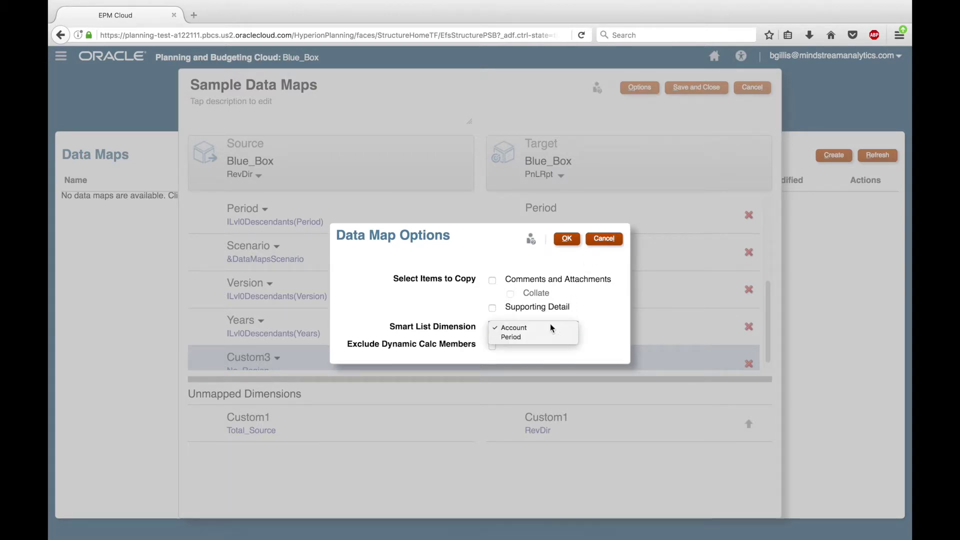
{"action": "left_click", "coordinate": [606, 316]}
{"action": "left_click", "coordinate": [570, 241]}
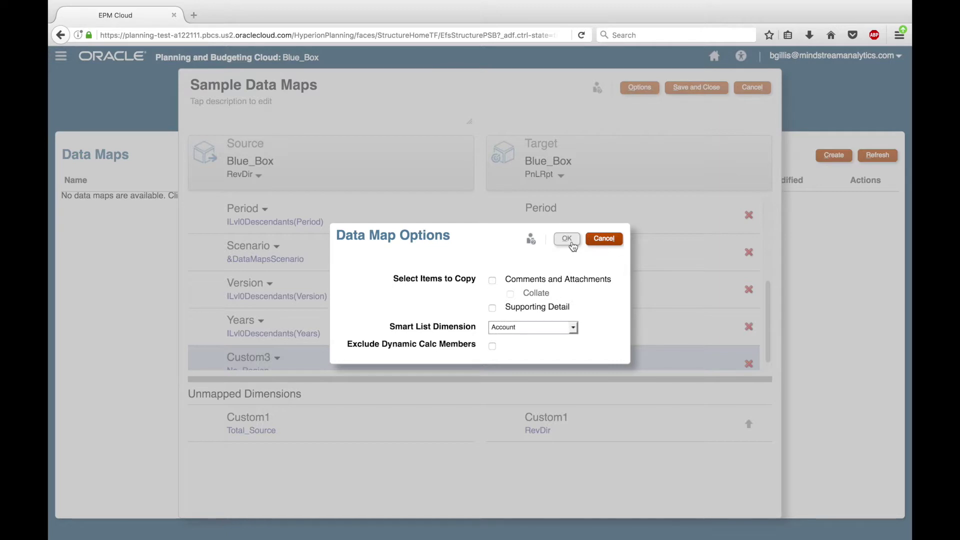
{"action": "left_click", "coordinate": [695, 88]}
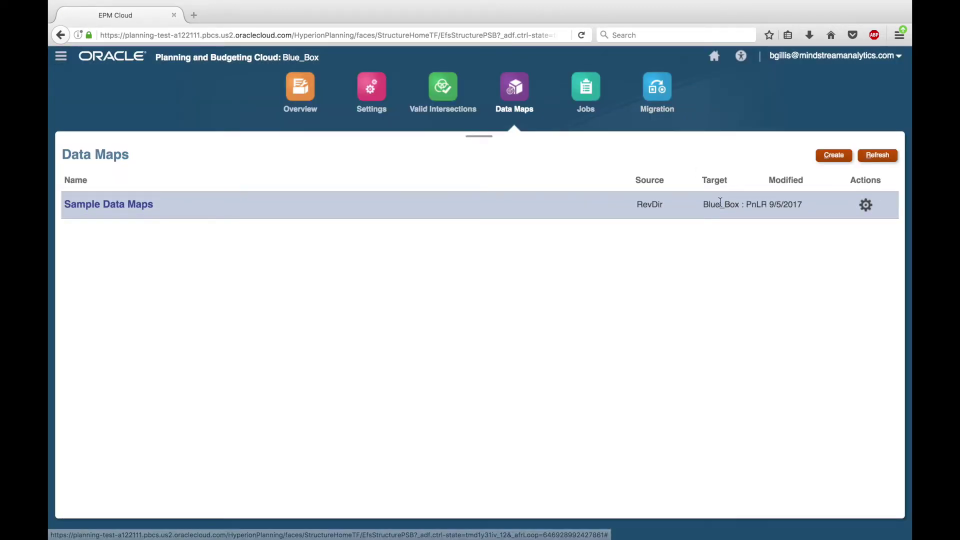
Step: Synchronize Sample Data Maps and dismiss the synchronization complete message
{"action": "left_click", "coordinate": [866, 205]}
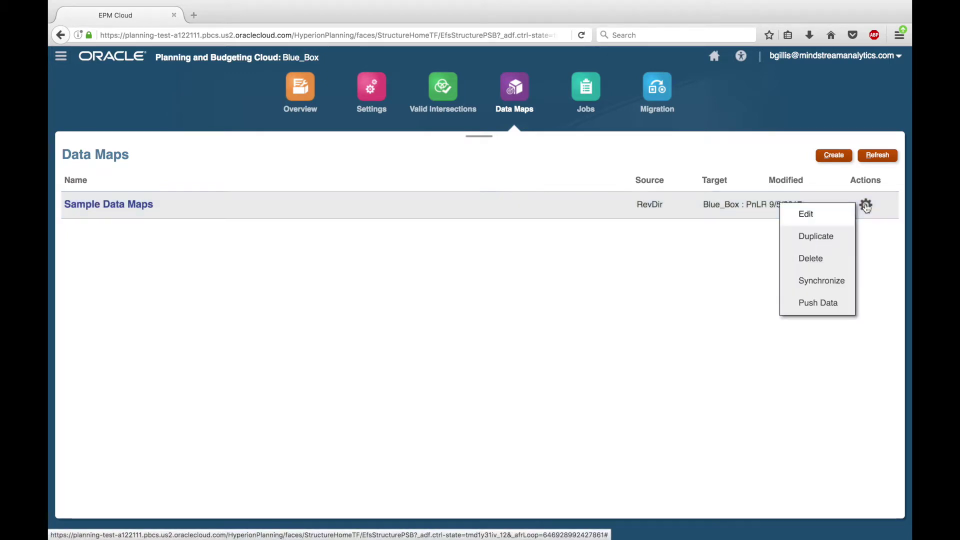
{"action": "left_click", "coordinate": [826, 284]}
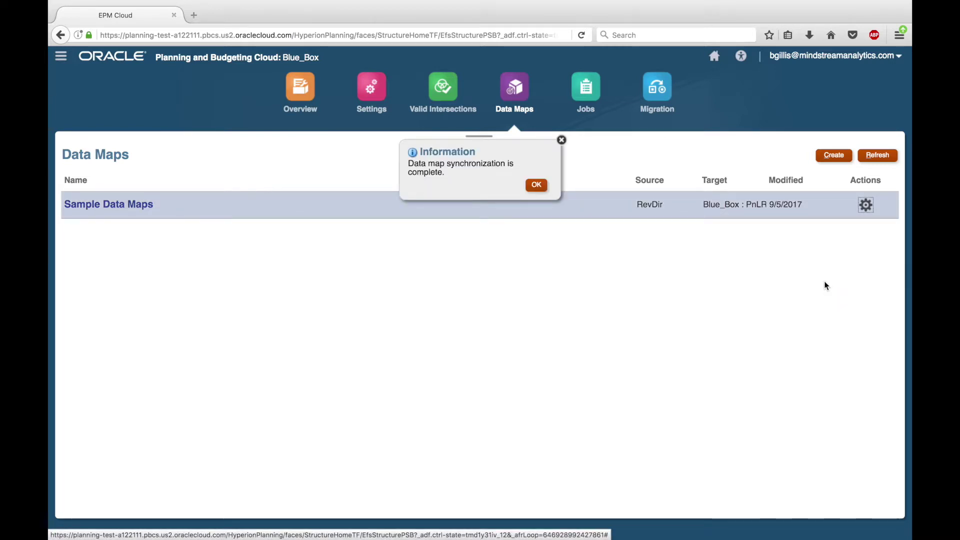
{"action": "left_click", "coordinate": [536, 185]}
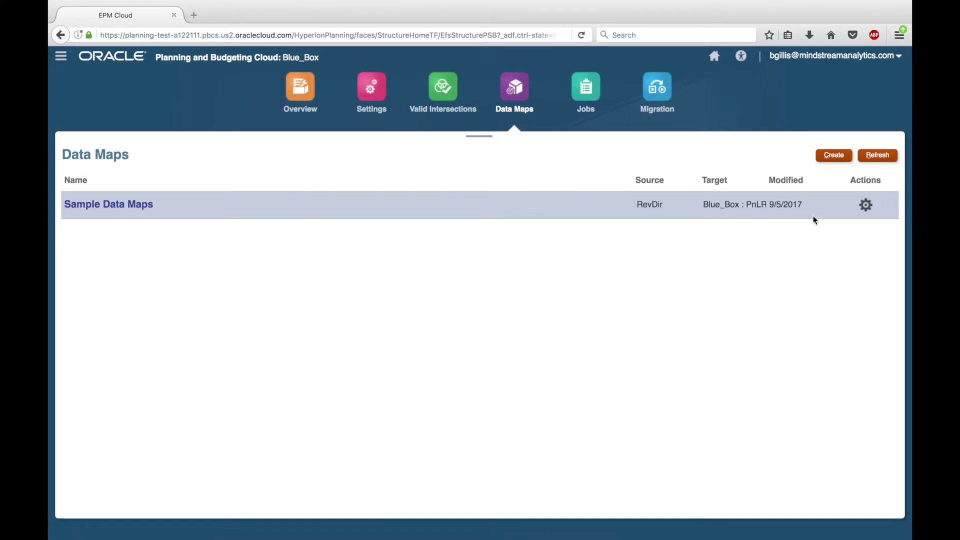
{"action": "left_click", "coordinate": [869, 212]}
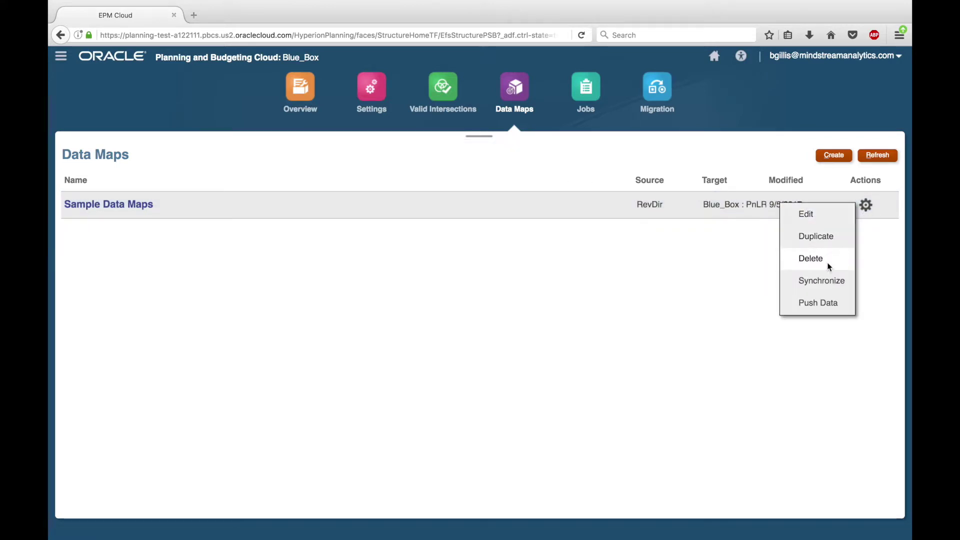
Step: Push Sample Data Maps' data to the target, then return to the Navigator
{"action": "left_click", "coordinate": [824, 302]}
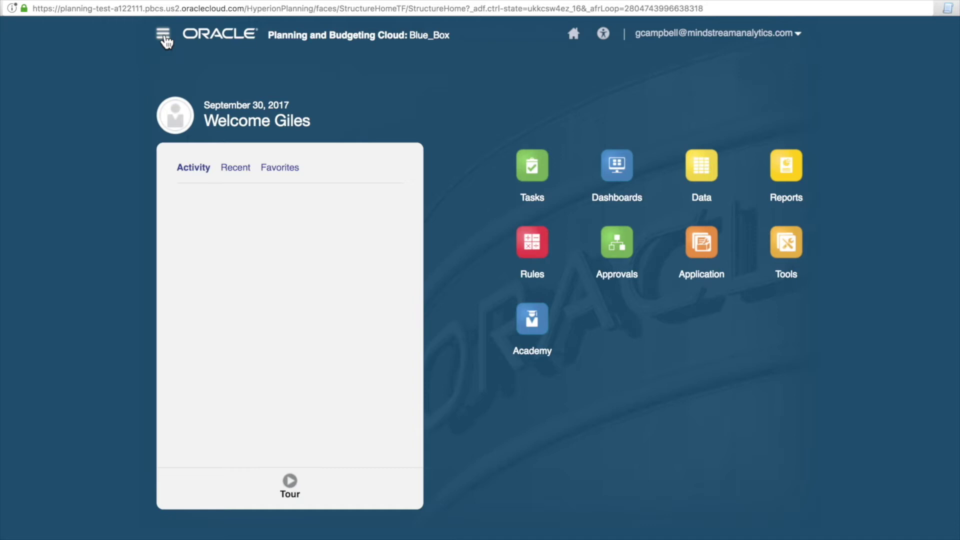
{"action": "left_click", "coordinate": [163, 35]}
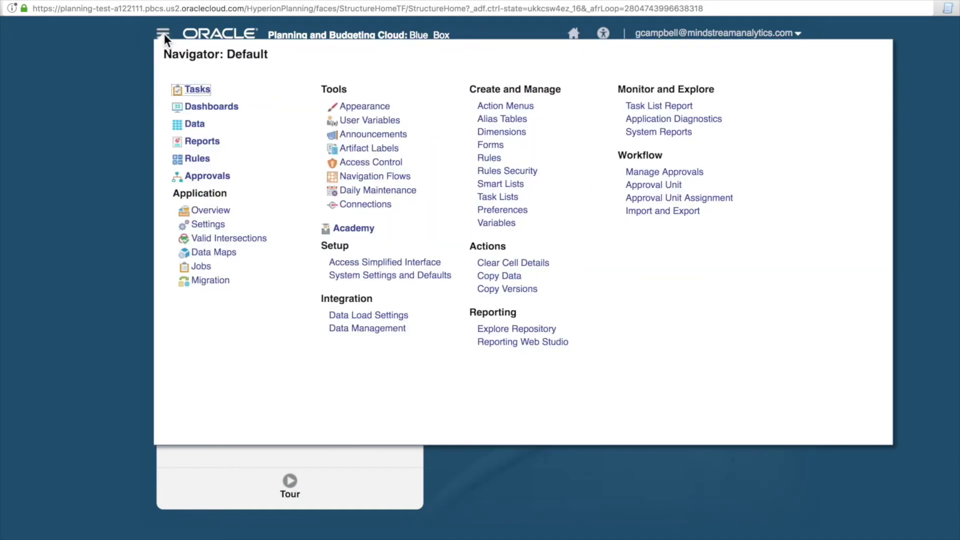
Step: Edit the Smart Push (Source) form from Forms and show its Smart Push mappings
{"action": "left_click", "coordinate": [487, 147]}
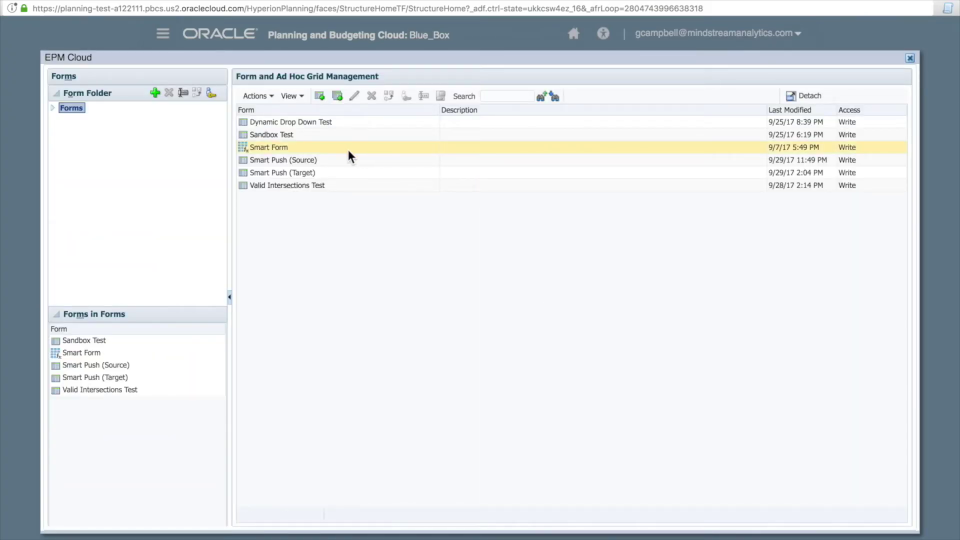
{"action": "left_click", "coordinate": [282, 160]}
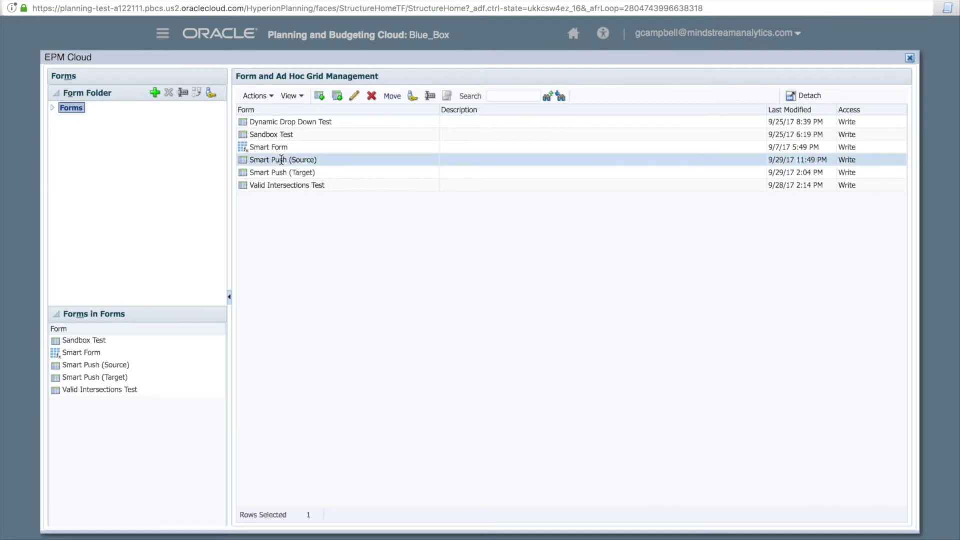
{"action": "left_click", "coordinate": [354, 96]}
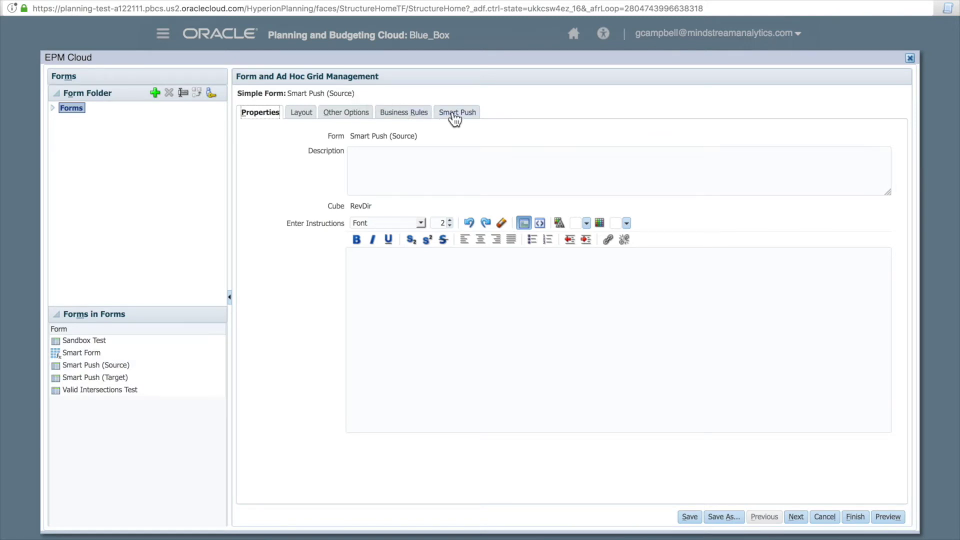
{"action": "left_click", "coordinate": [455, 115]}
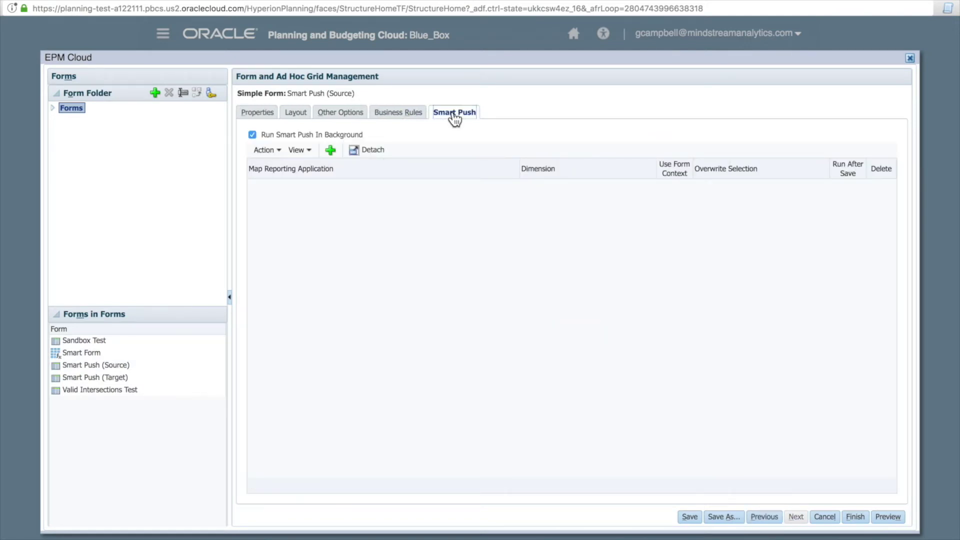
Step: Add Test_DataMap as a reporting application mapping on the form
{"action": "left_click", "coordinate": [277, 149]}
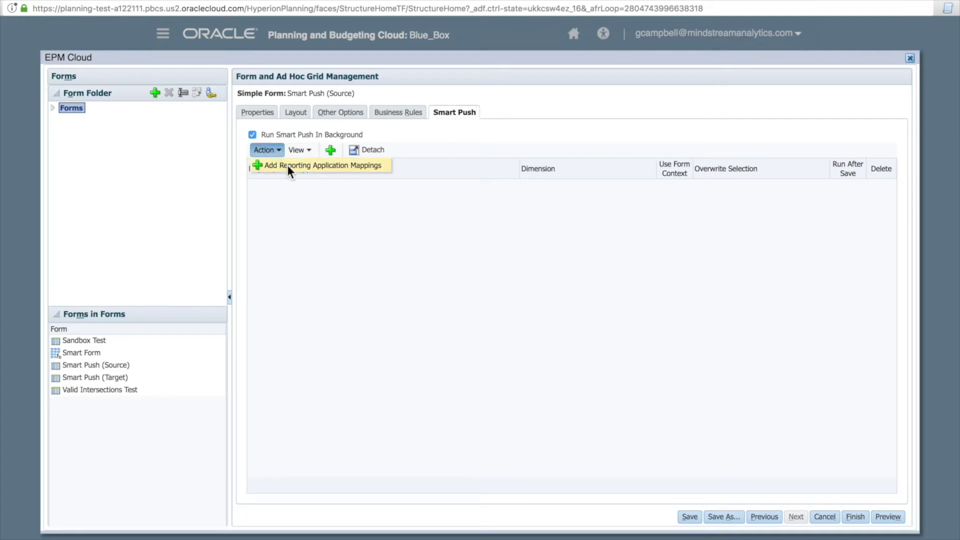
{"action": "left_click", "coordinate": [288, 165]}
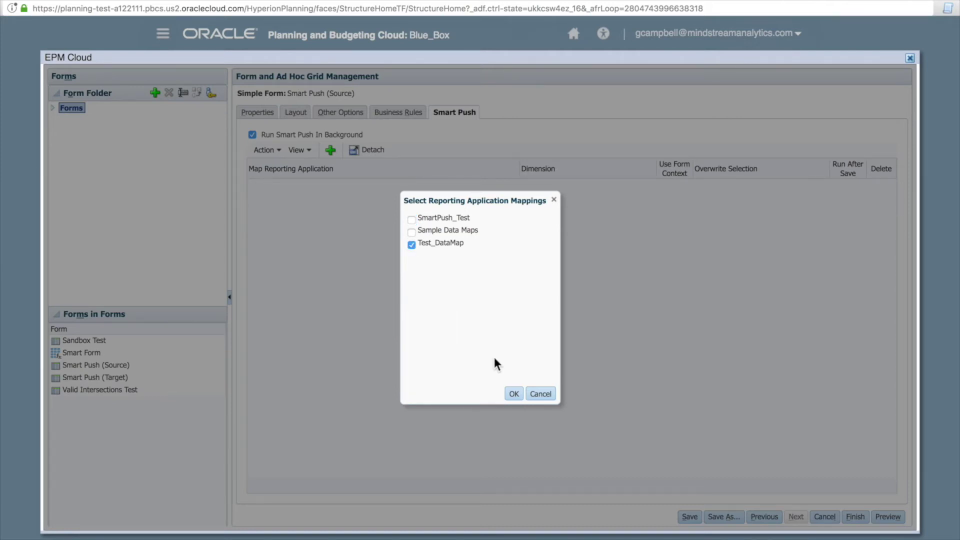
{"action": "left_click", "coordinate": [513, 393]}
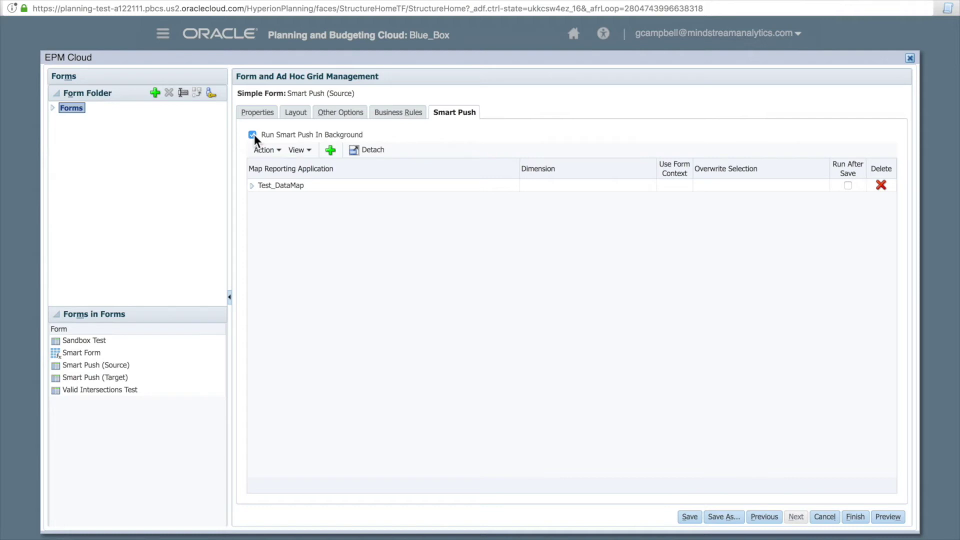
Step: Limit Account to Sold_Units and Vol_Discount_Rate, enable Run After Save, and save the form
{"action": "left_click", "coordinate": [252, 186]}
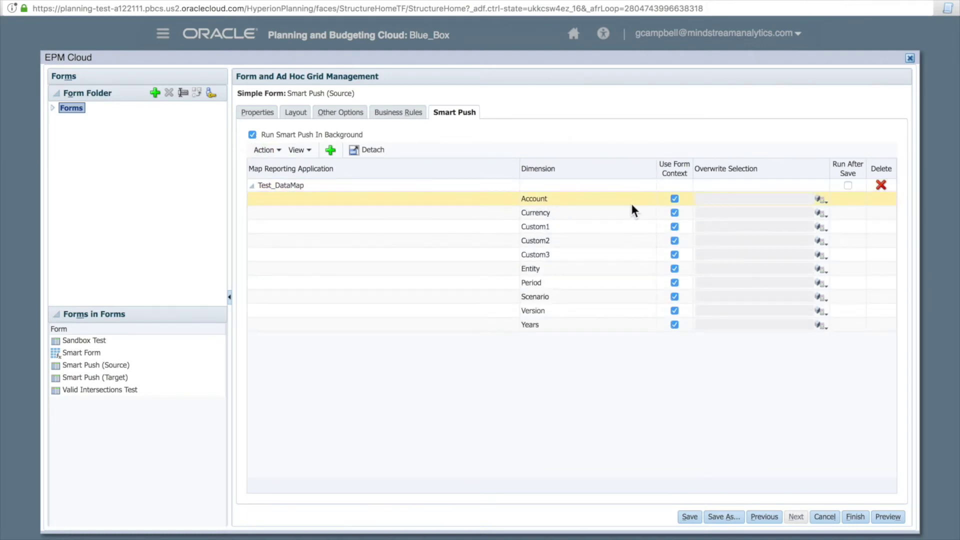
{"action": "left_click", "coordinate": [675, 198]}
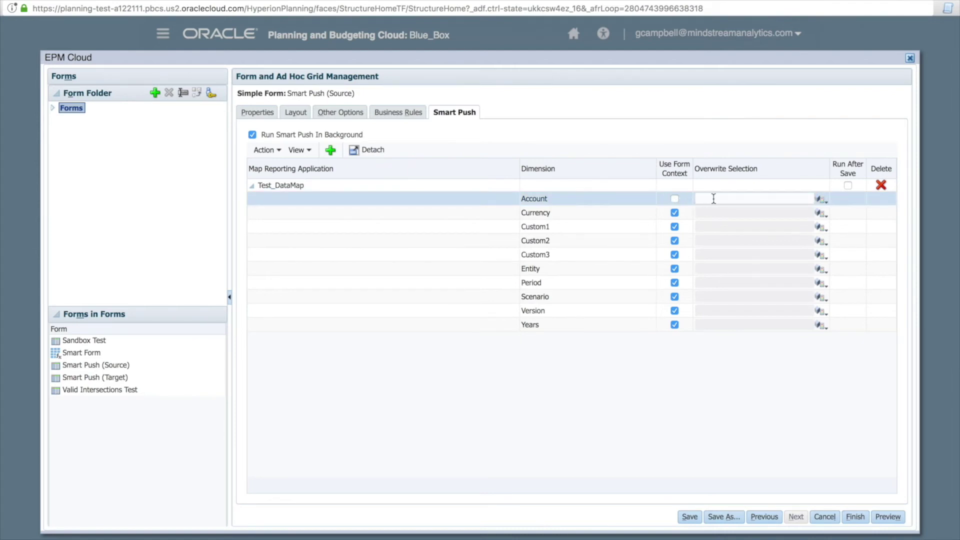
{"action": "left_click", "coordinate": [718, 198]}
{"action": "type", "text": "Sold_Units,Vol_Discount_Rate"}
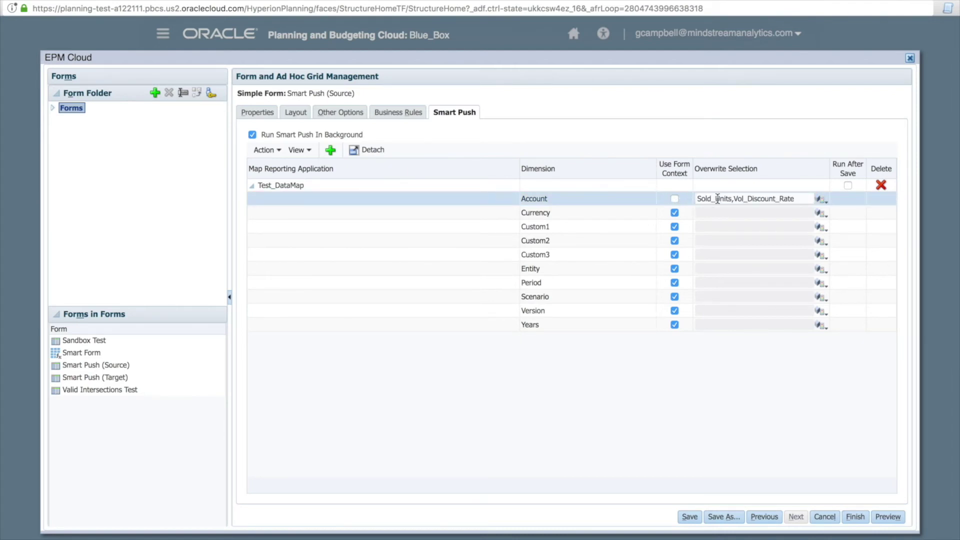
{"action": "left_click", "coordinate": [848, 185]}
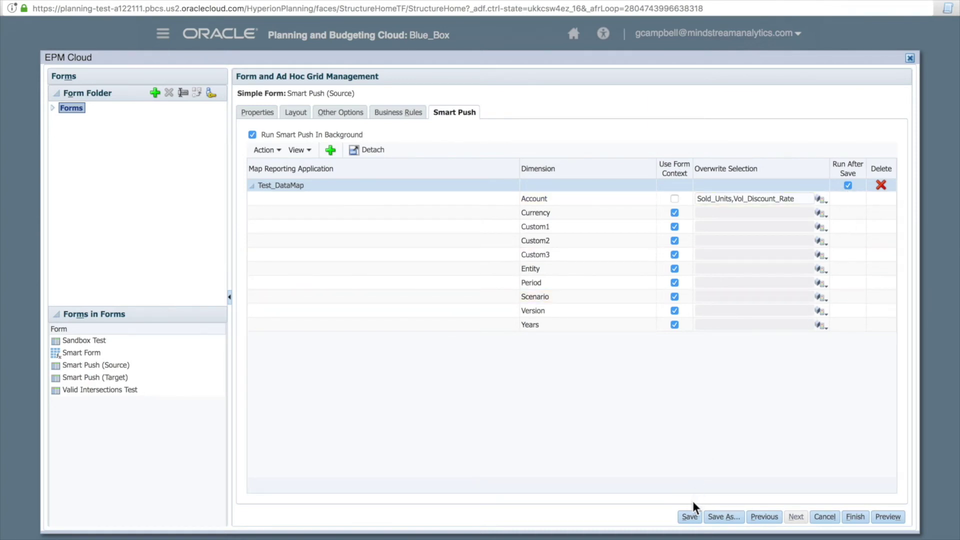
{"action": "left_click", "coordinate": [689, 518]}
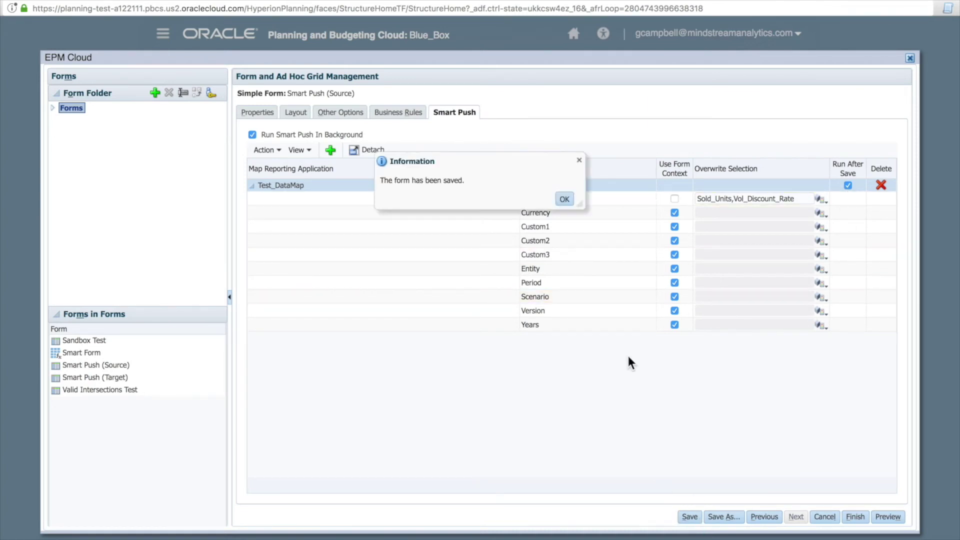
{"action": "left_click", "coordinate": [564, 198]}
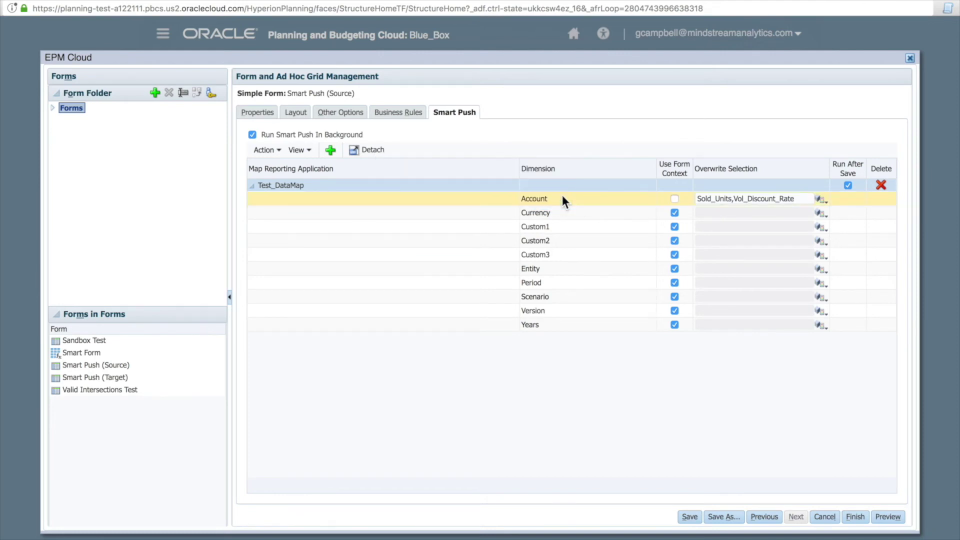
{"action": "left_click", "coordinate": [855, 517]}
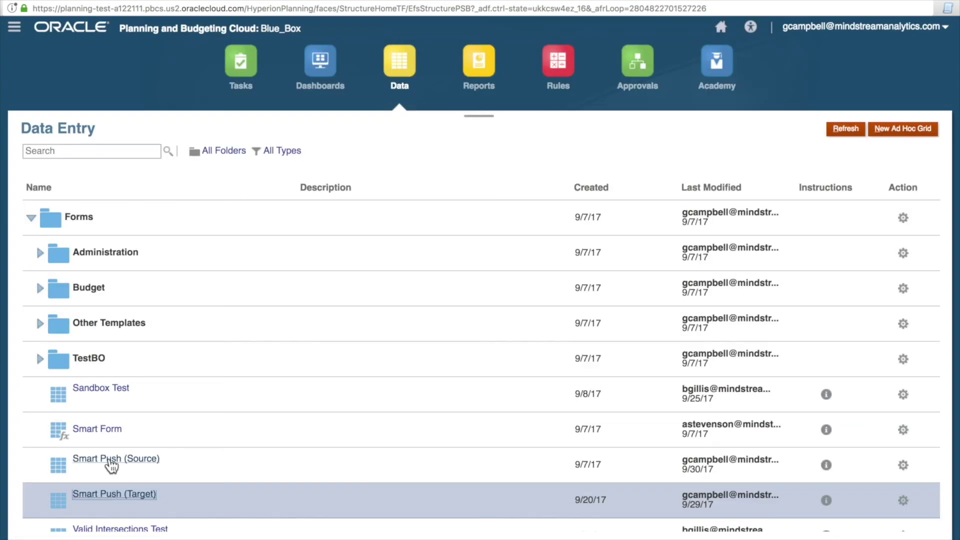
Step: In Smart Push (Source), set Gecko's Jan Sold Units to 50000 and Volume Discount Rate to .35
{"action": "left_click", "coordinate": [111, 465]}
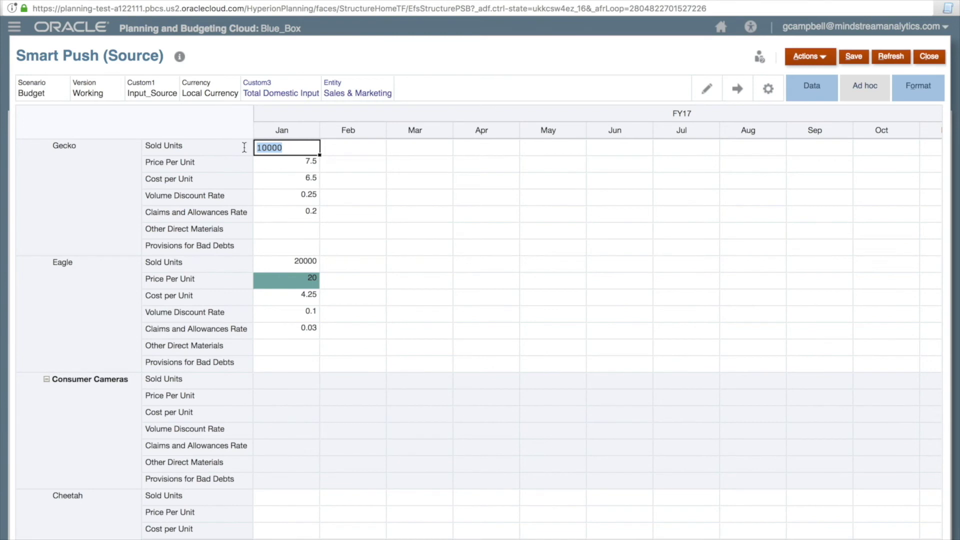
{"action": "type", "text": "50000"}
{"action": "left_click", "coordinate": [308, 197]}
{"action": "type", "text": ".35"}
{"action": "key", "text": "Return"}
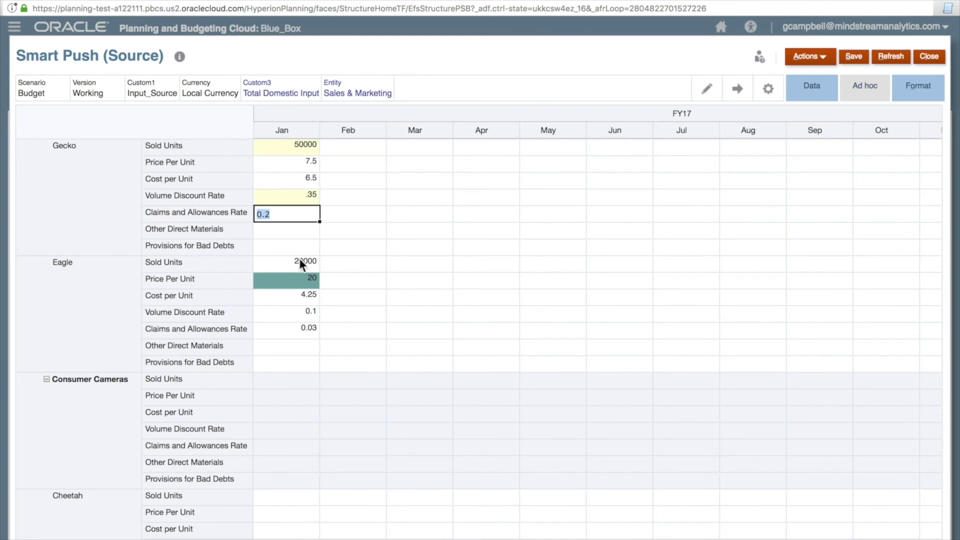
Step: Set Eagle's Jan Sold Units to 30000 and discount rate to .2, then save to trigger Smart Push
{"action": "left_click", "coordinate": [300, 263]}
{"action": "type", "text": "30000"}
{"action": "left_click", "coordinate": [297, 313]}
{"action": "type", "text": ".2"}
{"action": "key", "text": "Return"}
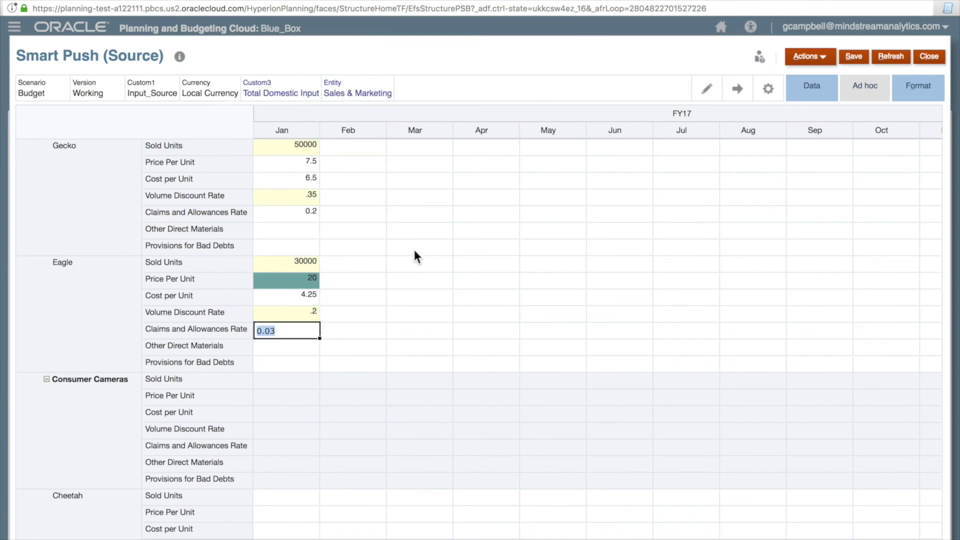
{"action": "left_click", "coordinate": [854, 57]}
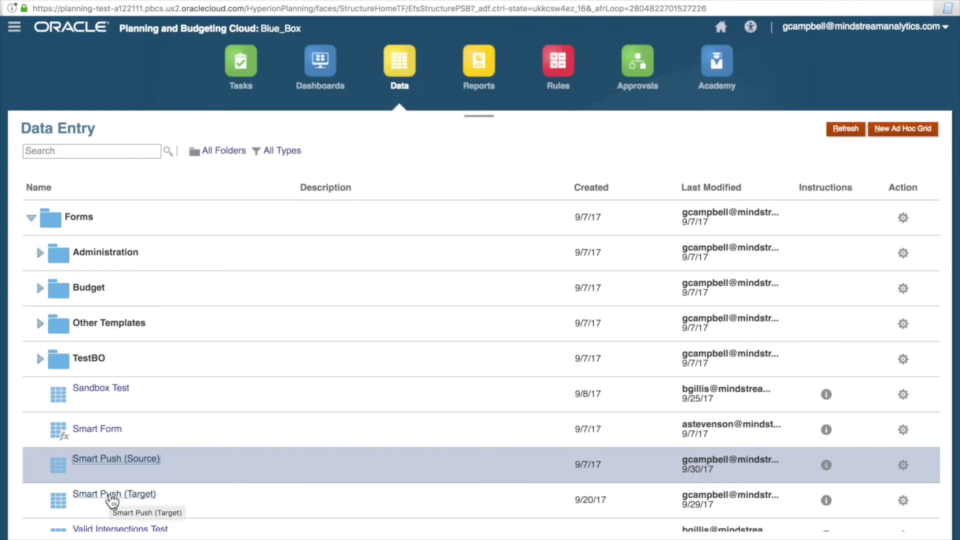
Step: Open Smart Push (Target) from the Data Entry list to check the pushed Gecko and Eagle values
{"action": "left_click", "coordinate": [111, 498]}
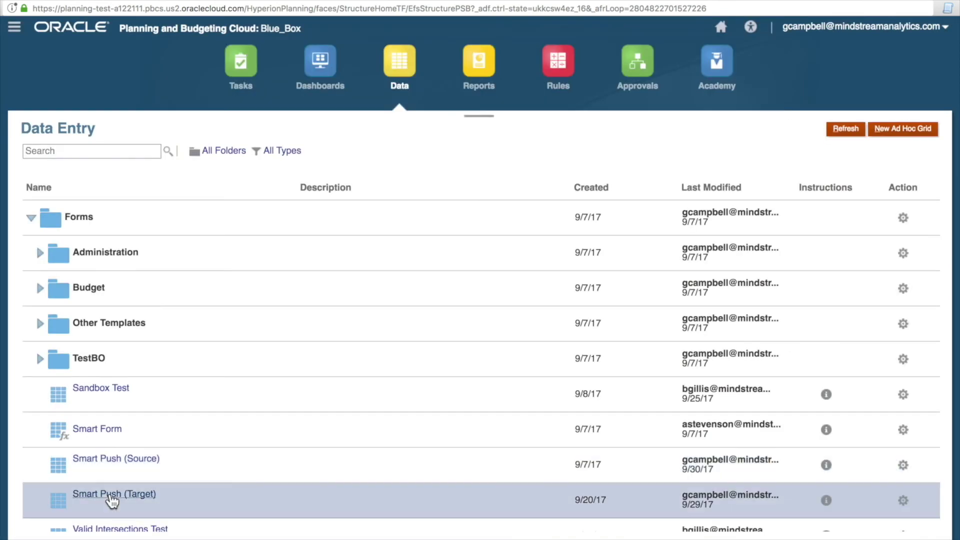